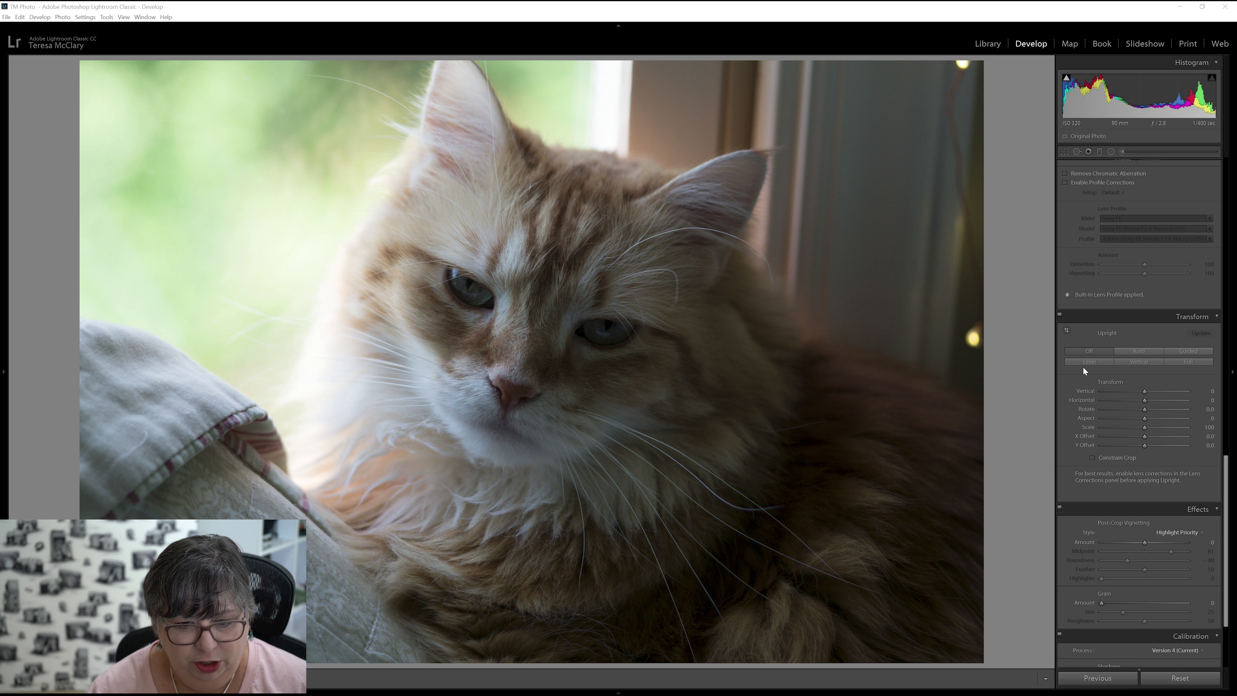
Step: Switch the cat photo to Black & White, raise Exposure slightly, and apply Auto tone
scroll(1115, 390, "down", 3)
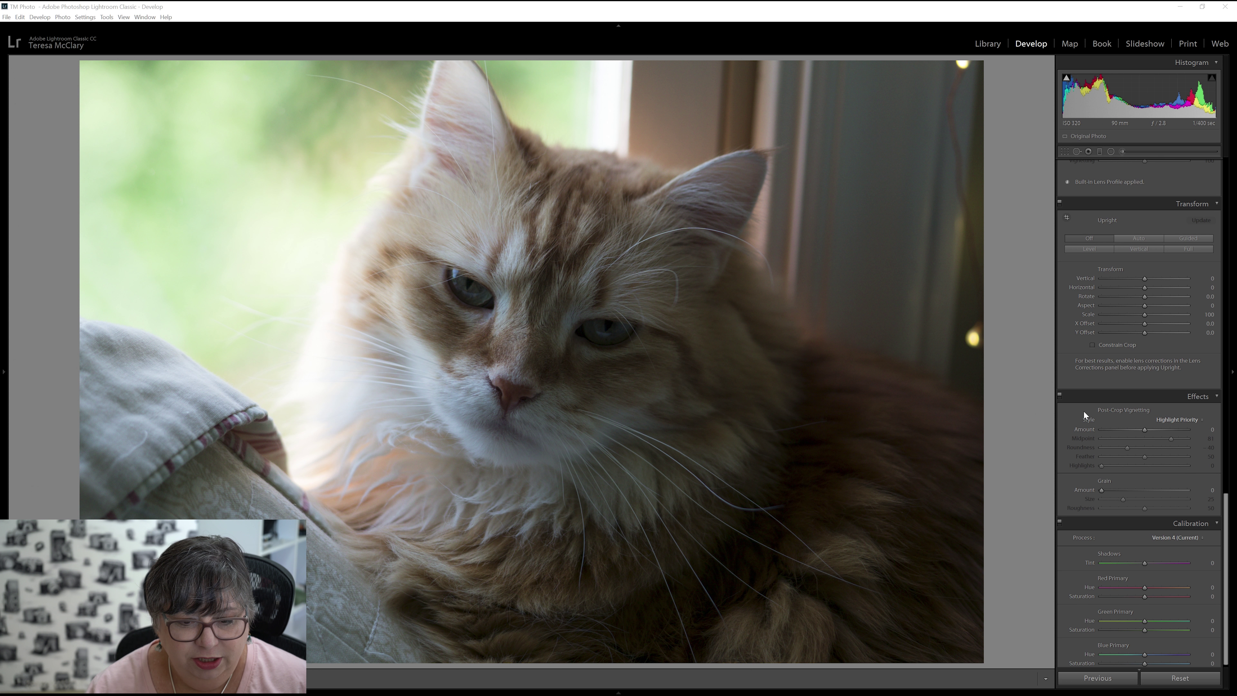
scroll(1076, 412, "up", 10)
scroll(1070, 414, "down", 3)
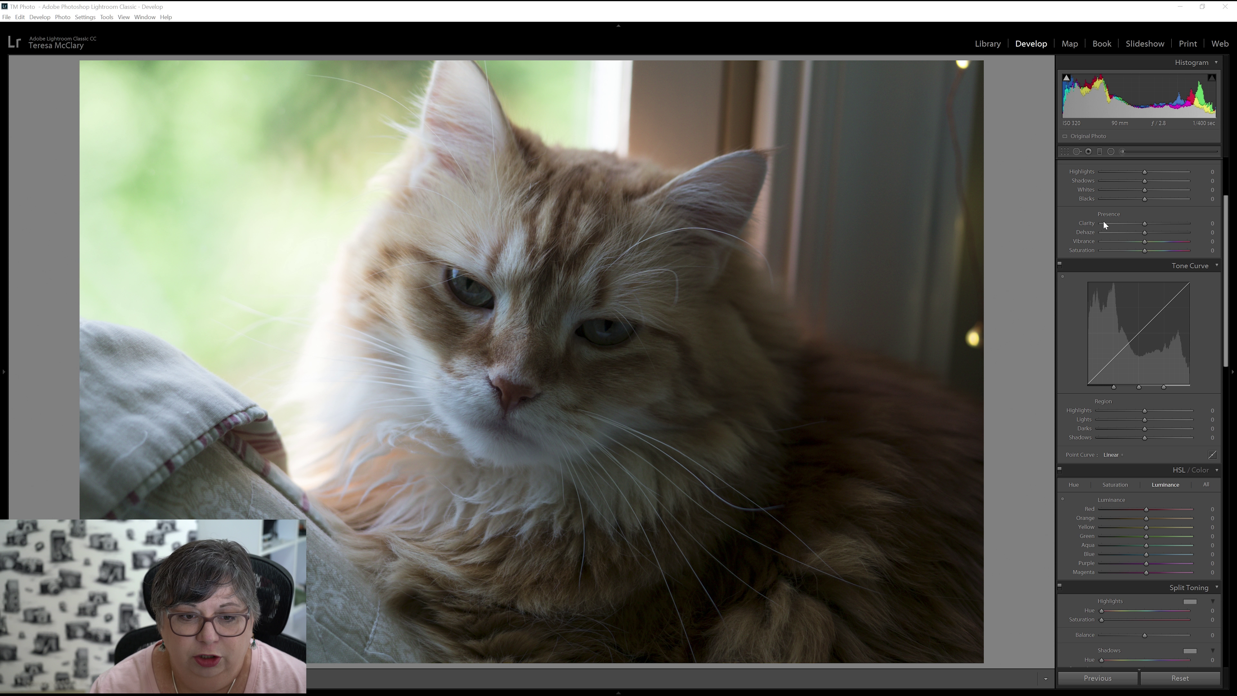
left_click(1232, 185)
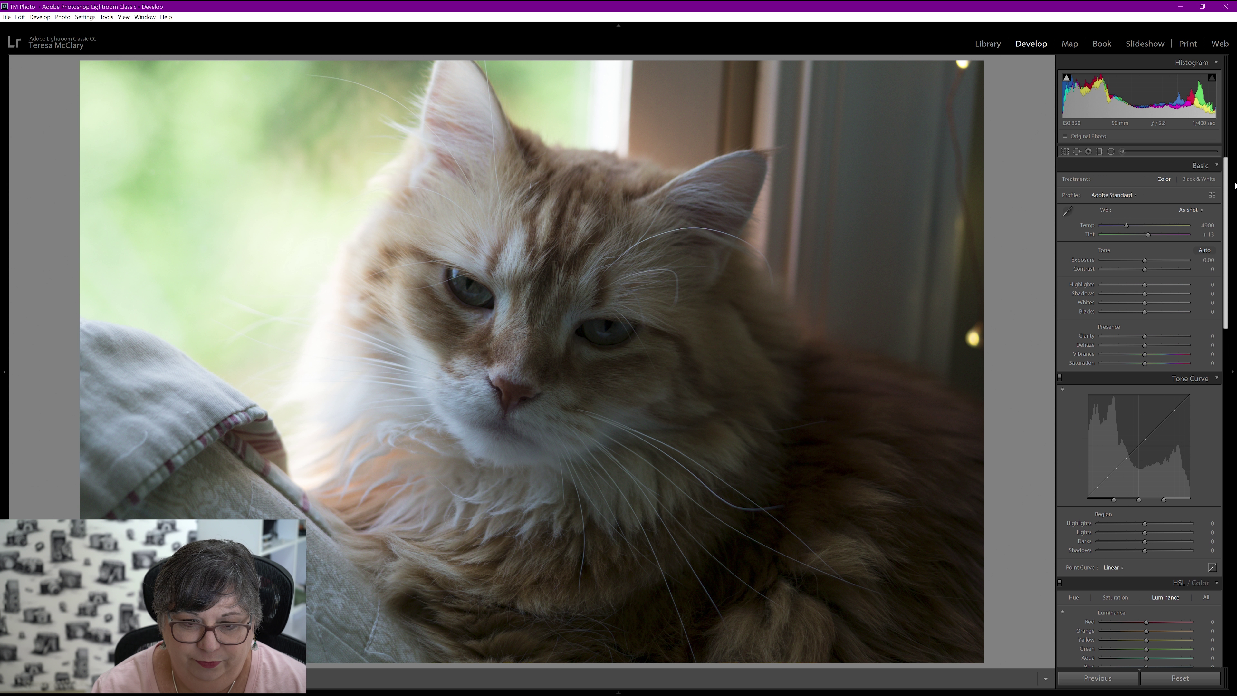
left_click(1199, 179)
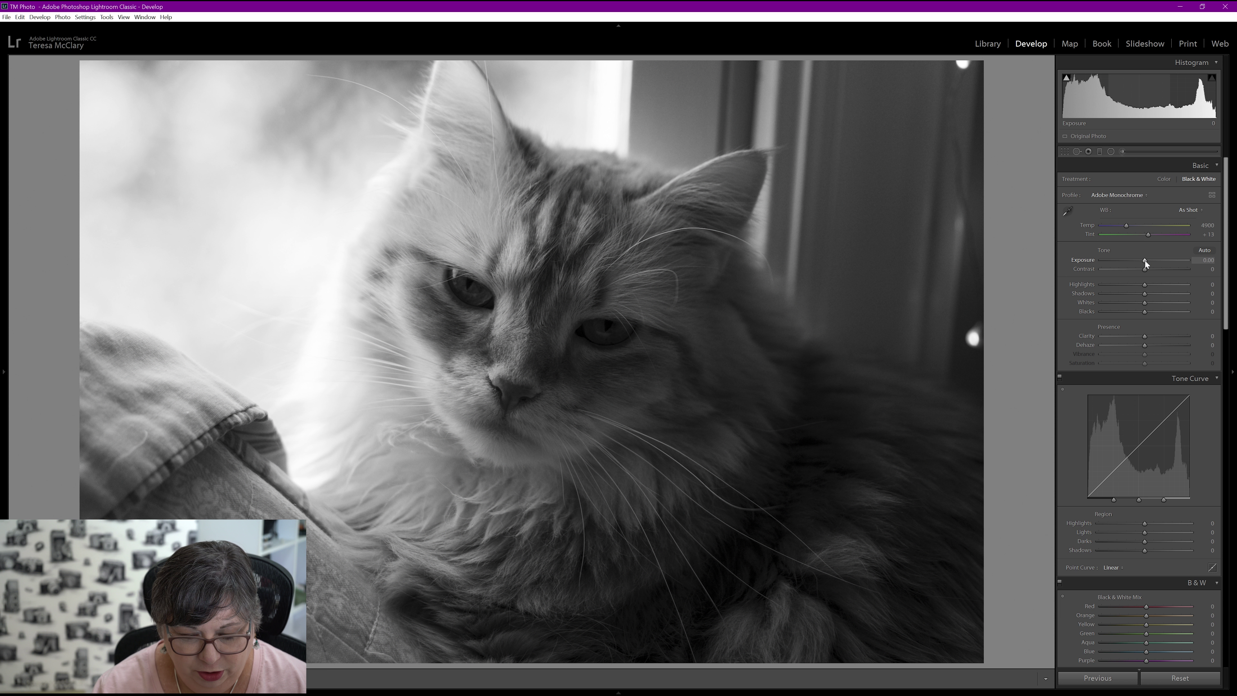
left_click_drag(1145, 261, 1152, 261)
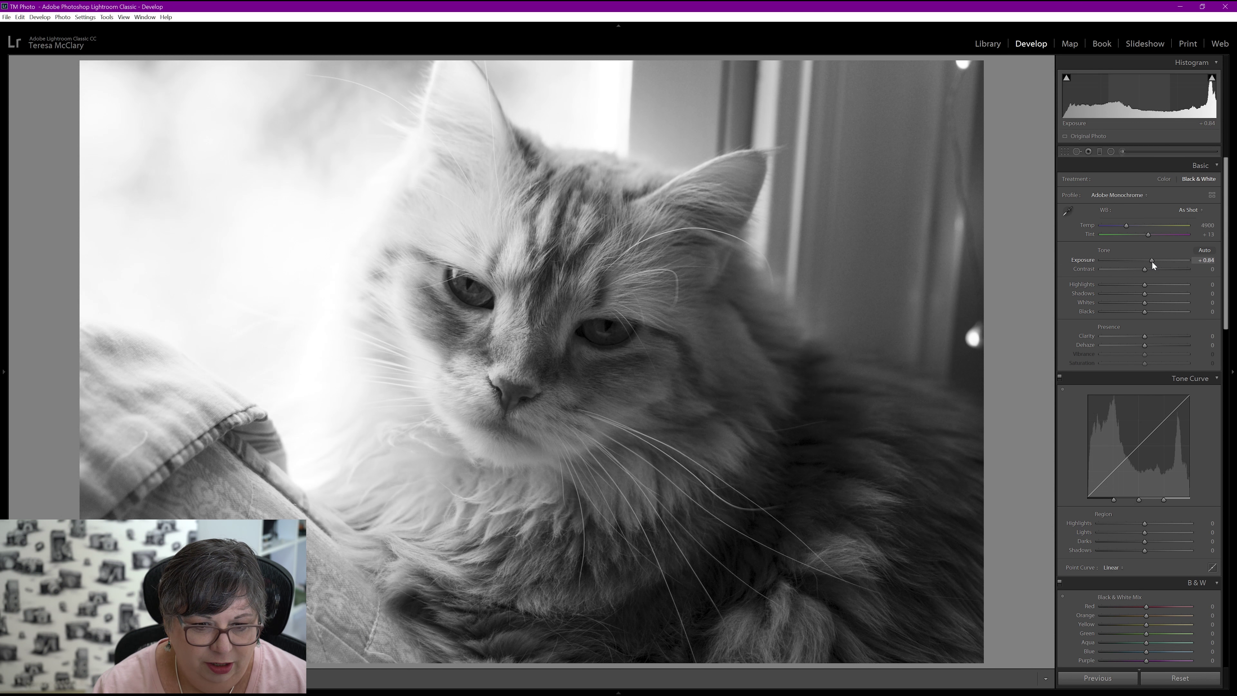
left_click(1204, 250)
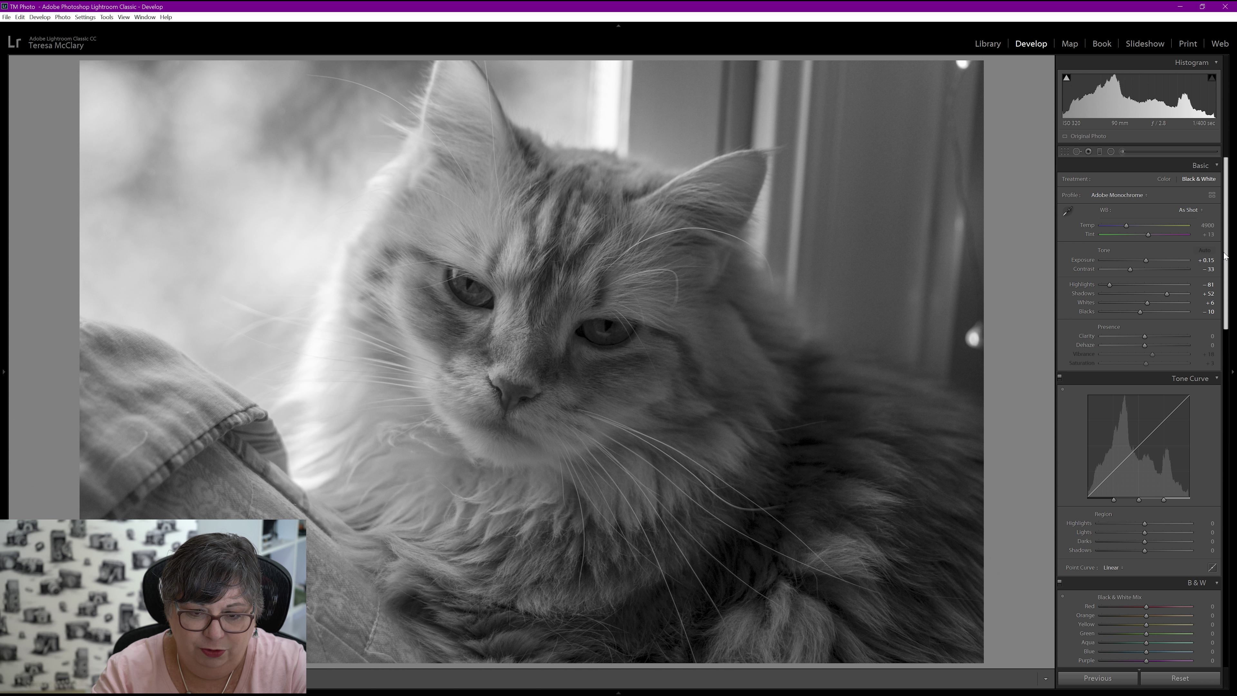
Step: Raise Clarity to +26 and Dehaze to +11 in the Presence section
scroll(1226, 270, "down", 2)
scroll(1226, 270, "up", 2)
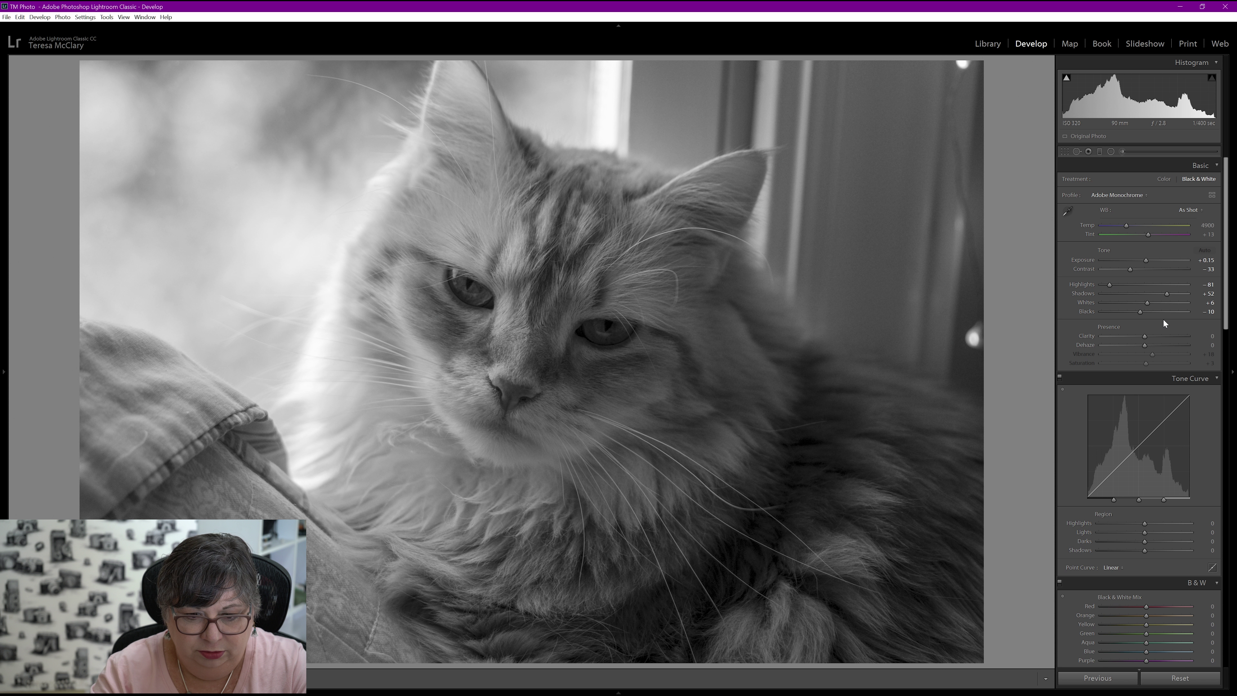
scroll(1162, 319, "down", 2)
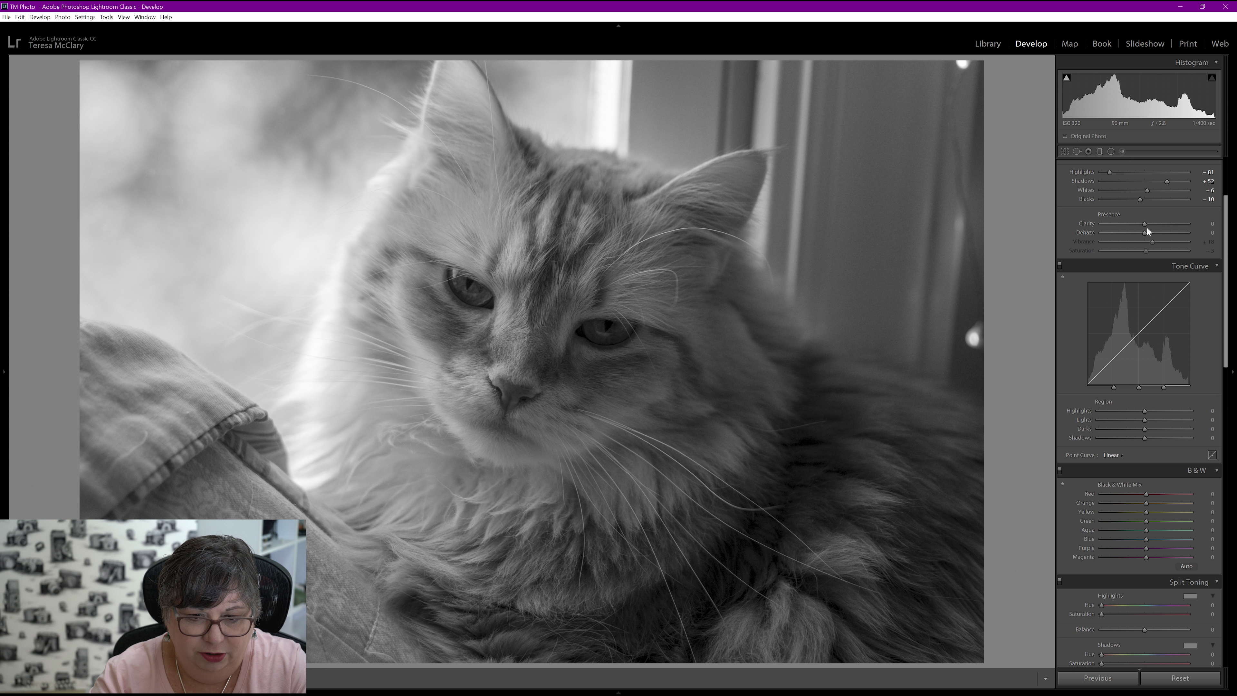
mouse_move(1145, 223)
left_mouse_down()
mouse_move(1210, 229)
mouse_move(1156, 223)
mouse_move(1150, 232)
left_mouse_up()
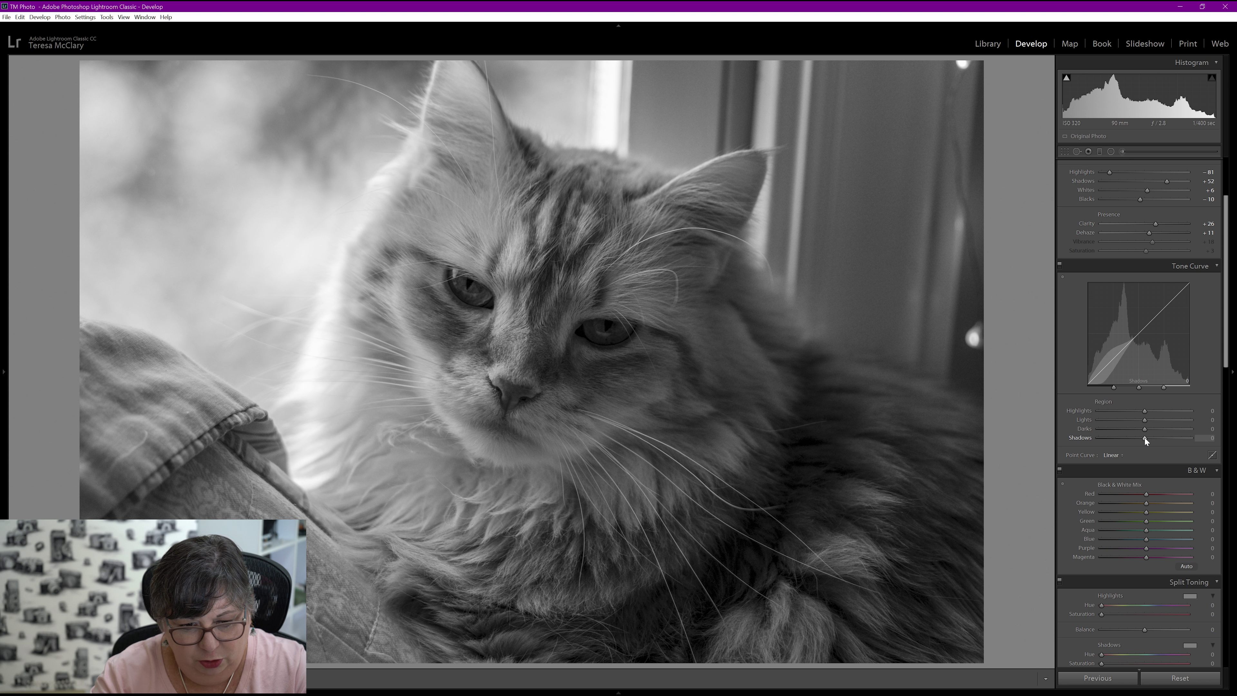
Step: Set the tone curve regions to Shadows +62, Highlights +6 and Lights +12
left_click_drag(1144, 438, 1175, 437)
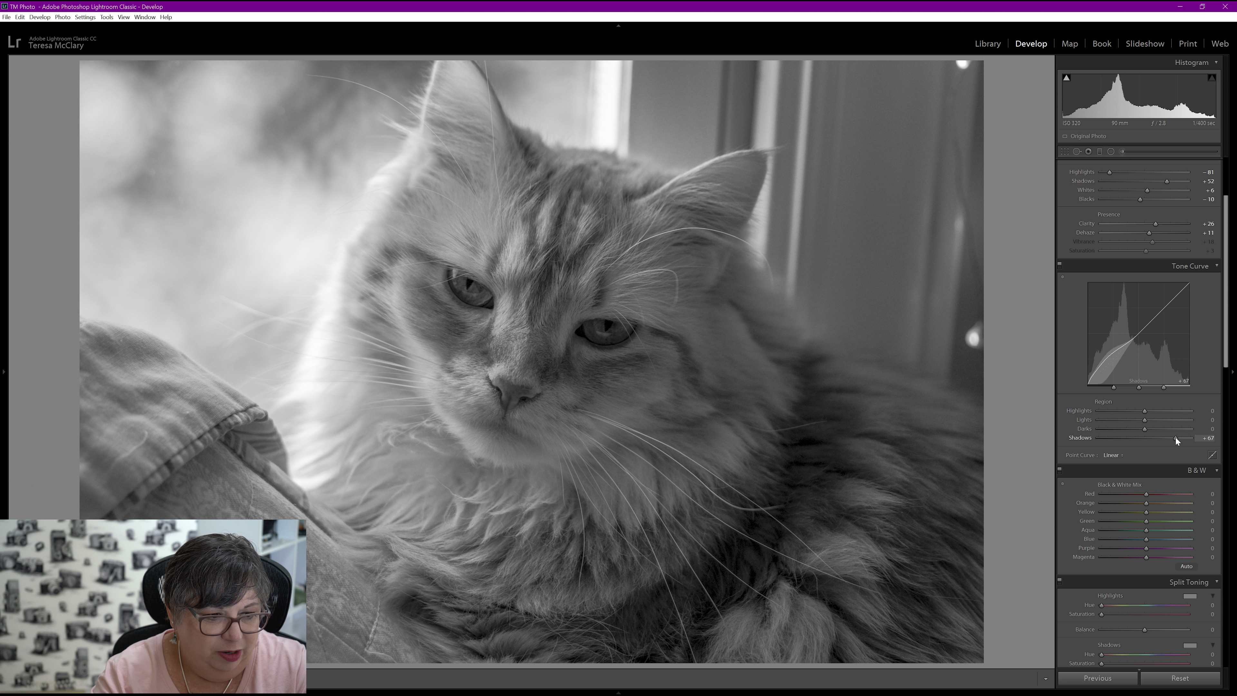
left_click_drag(1175, 437, 1172, 436)
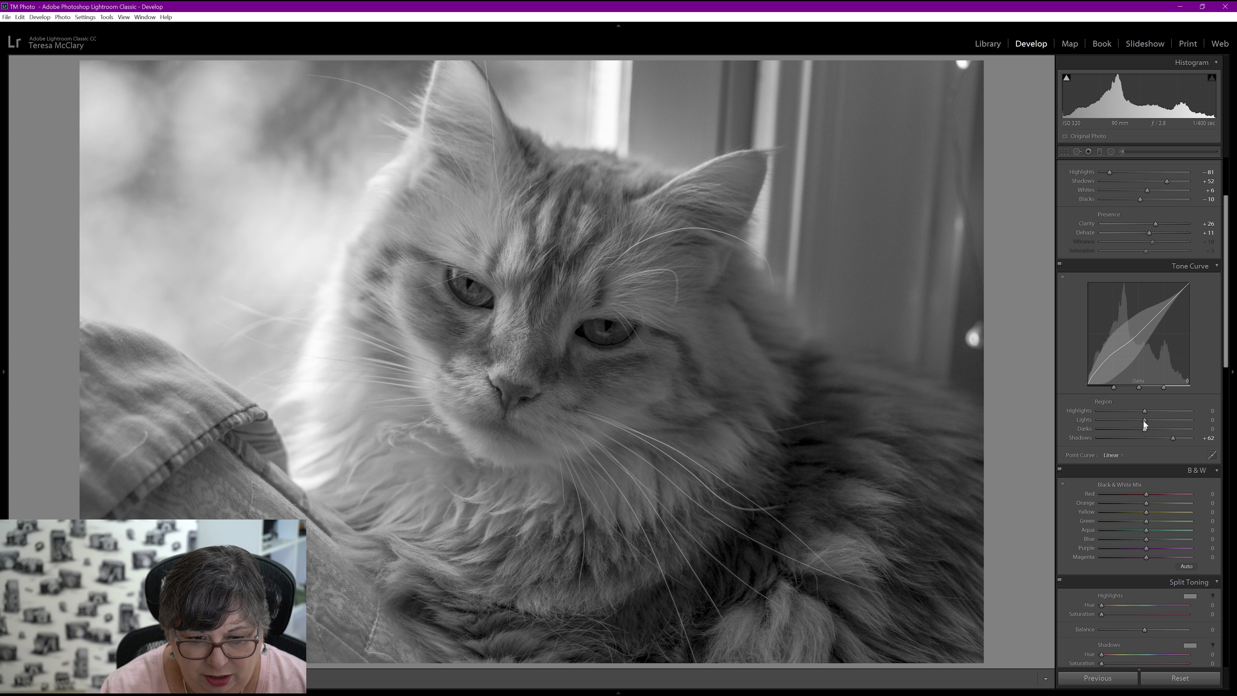
left_click_drag(1144, 411, 1157, 410)
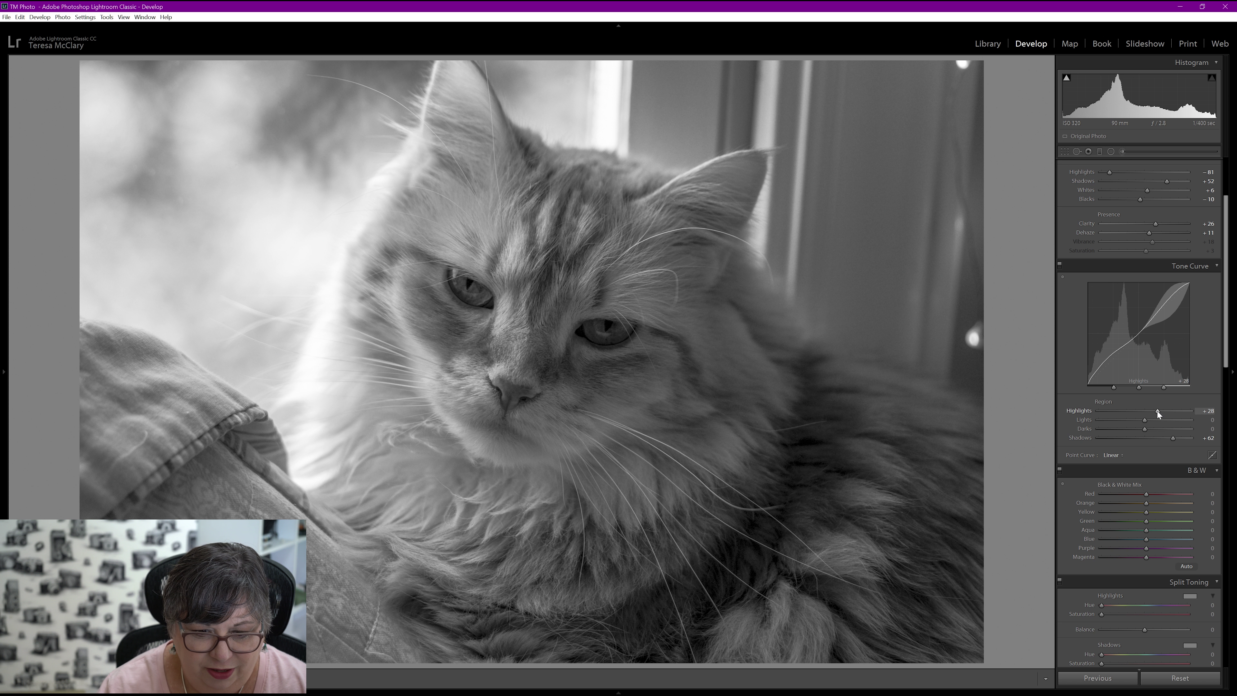
left_click_drag(1168, 412, 1148, 414)
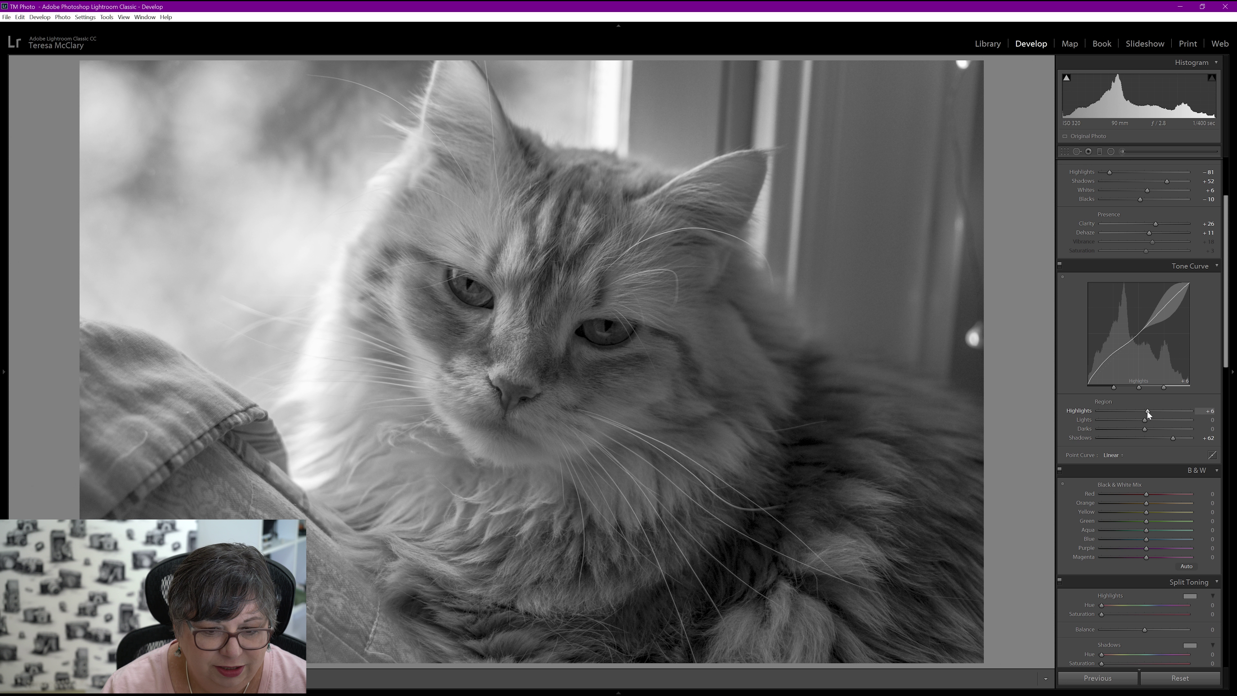
left_click_drag(1147, 420, 1151, 421)
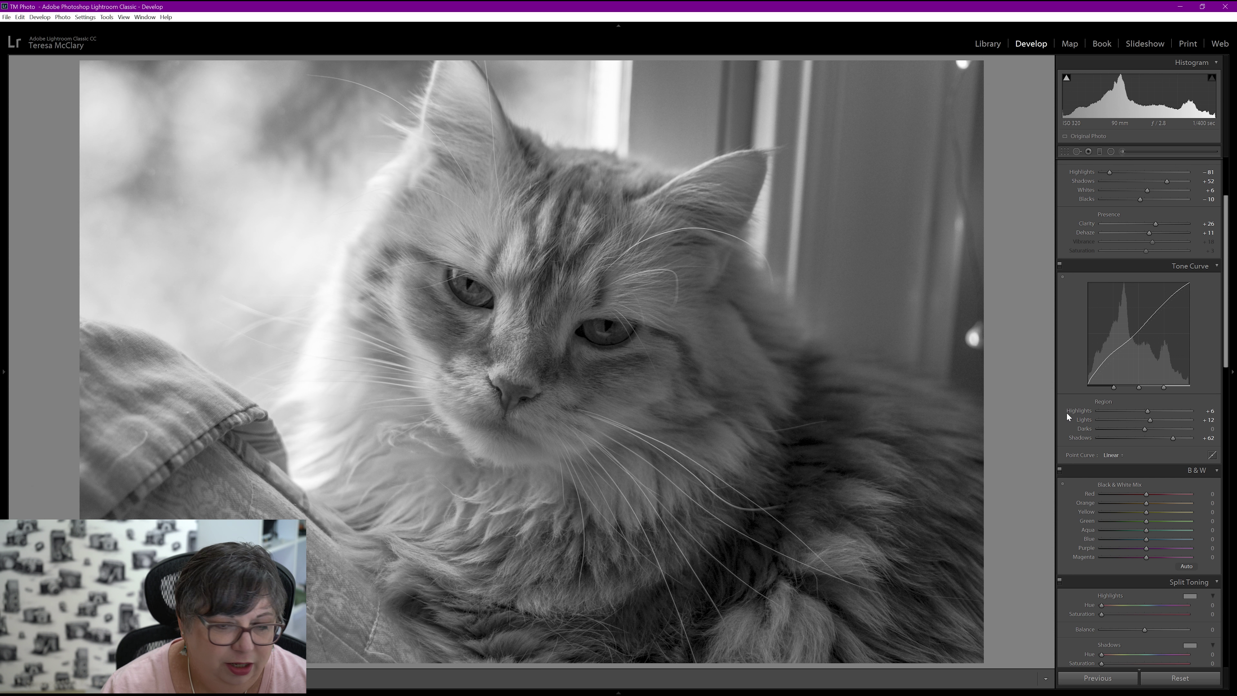
Step: Heal the mark on the lower-left jeans with the Spot Removal tool in Heal mode
left_click(1077, 151)
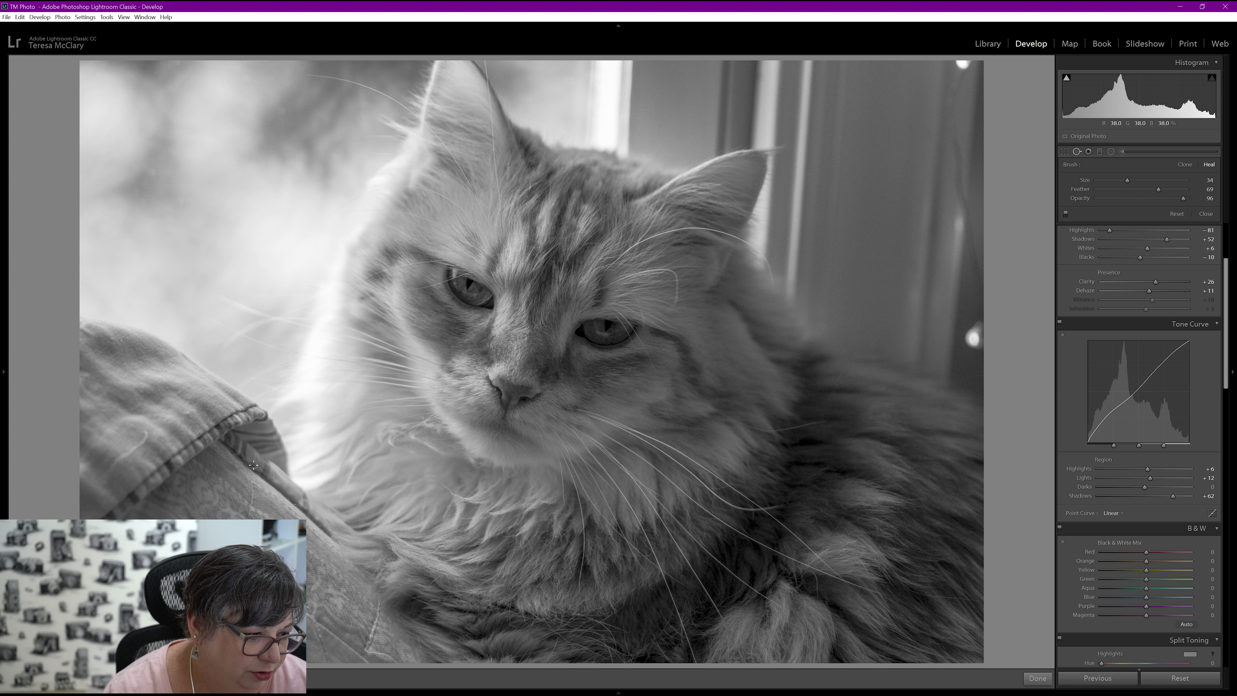
left_click_drag(146, 427, 109, 480)
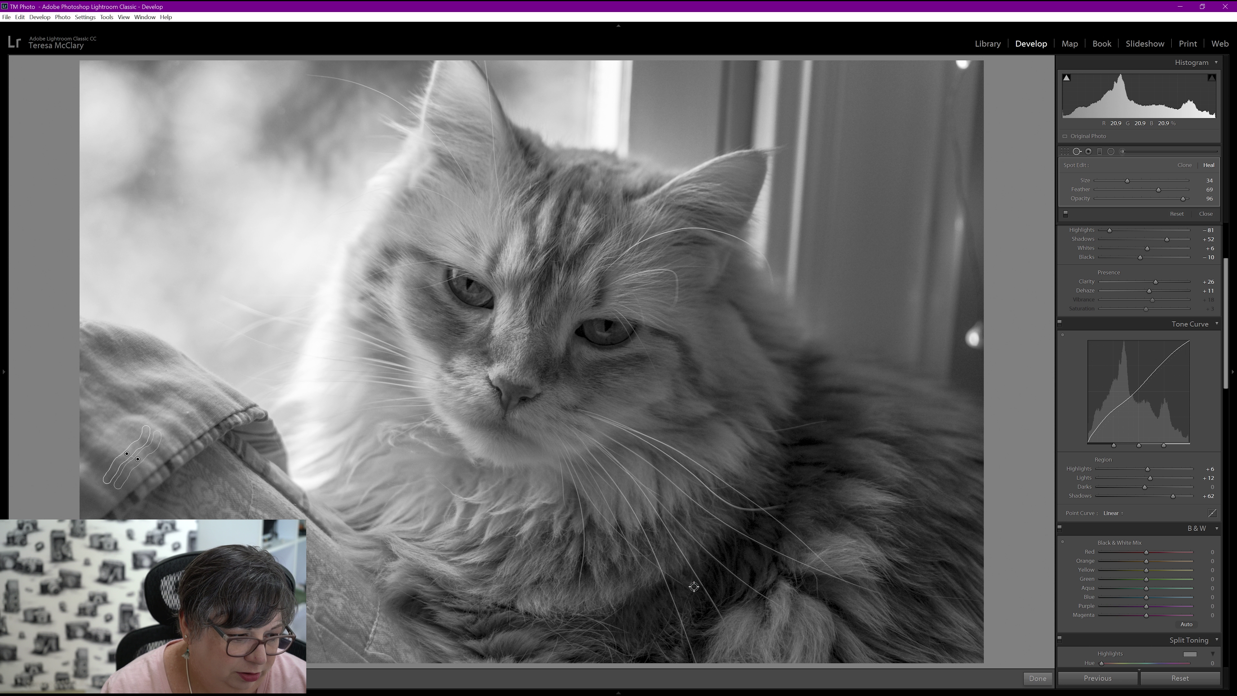
left_click(1037, 678)
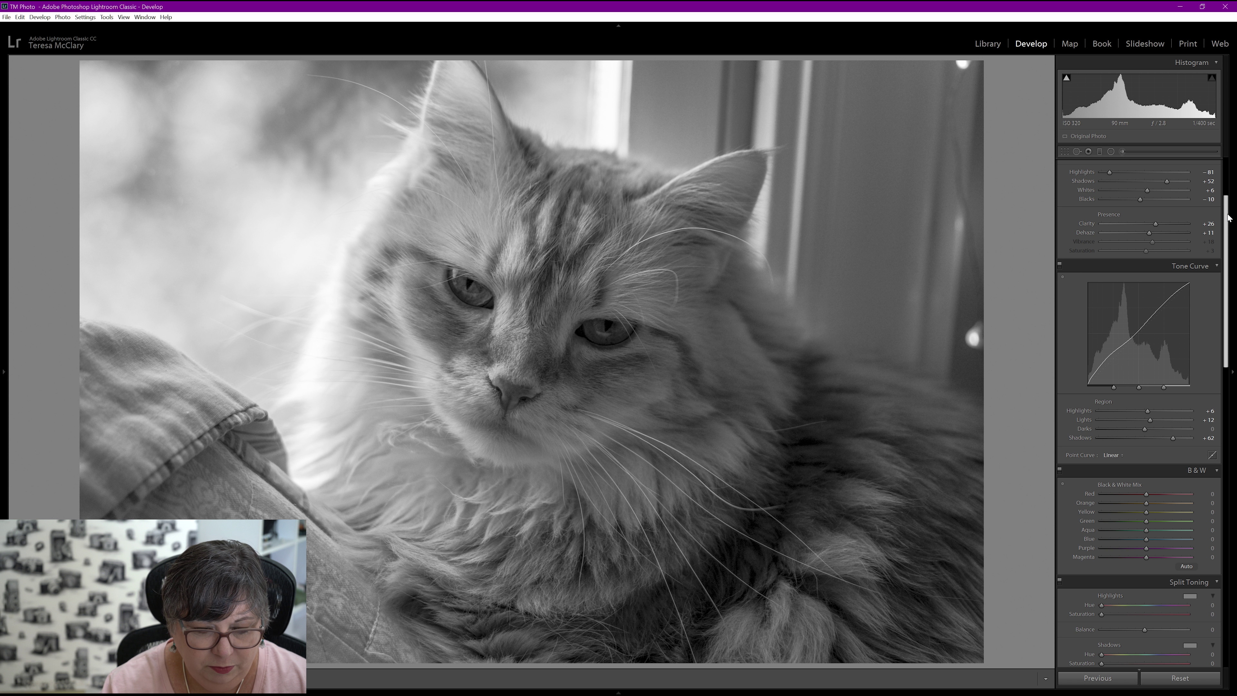
Step: Paint a smaller Shadows-preset Adjustment Brush (Shadows +25) over both of the cat's eyes
left_click_drag(1227, 217, 1224, 281)
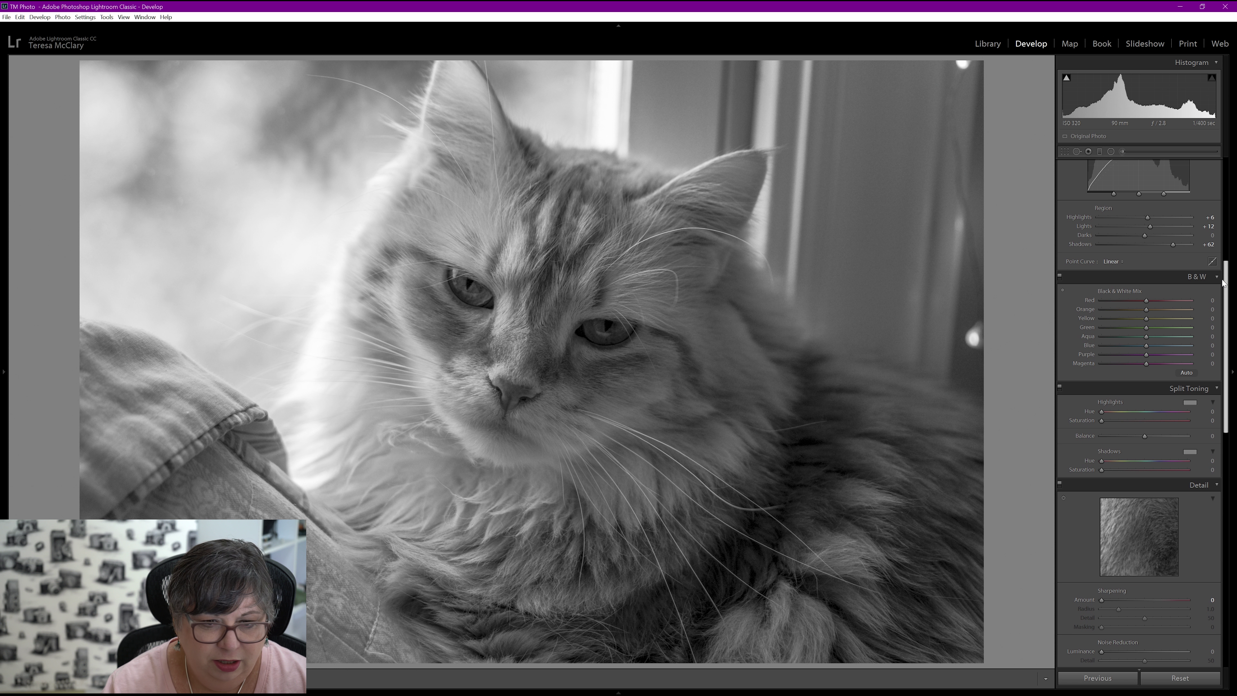
left_click(1122, 151)
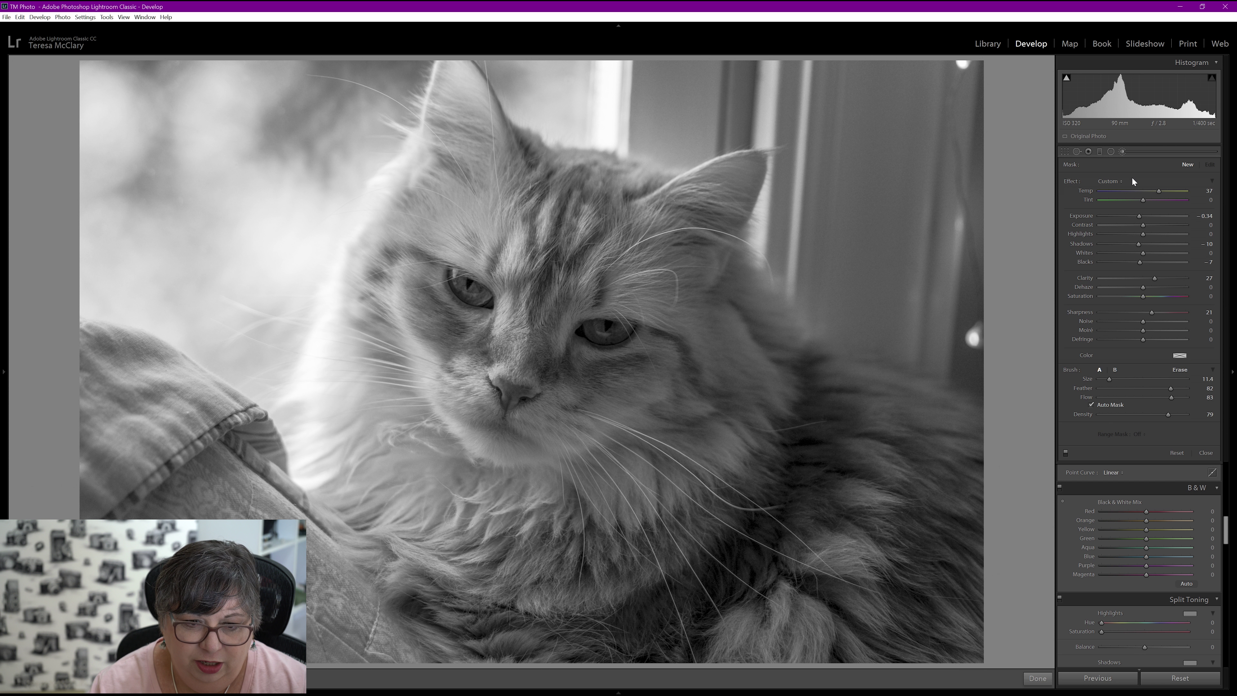
left_click(1111, 183)
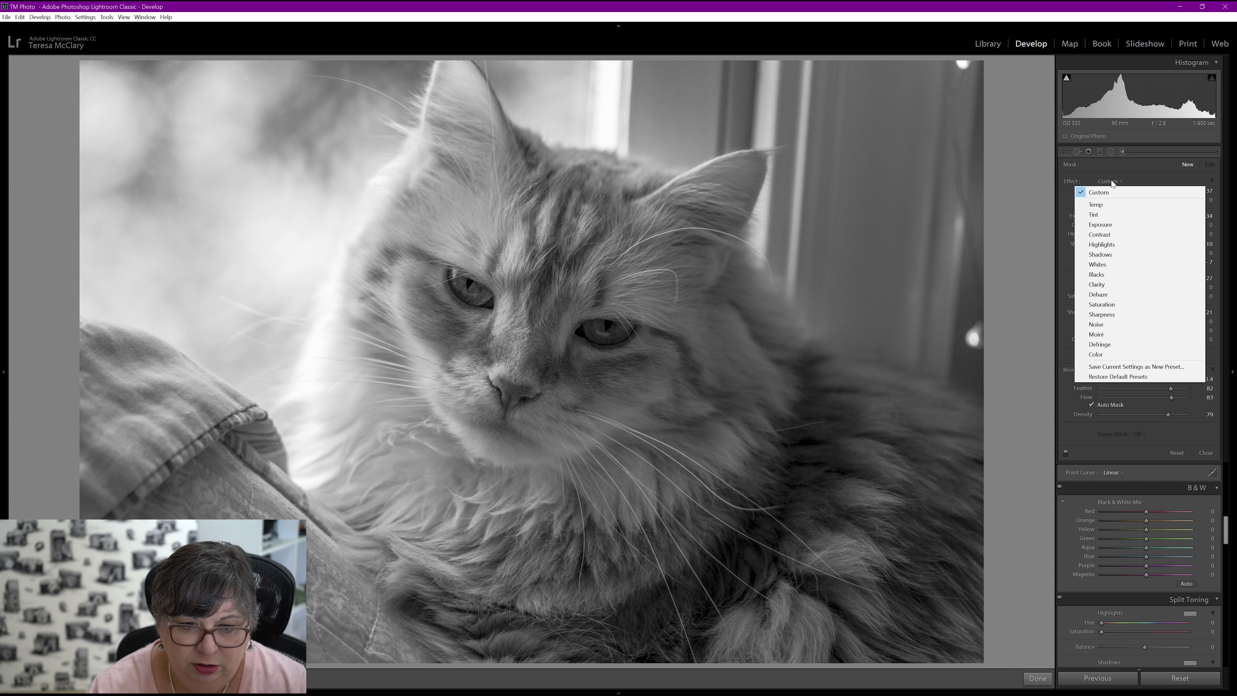
left_click(1093, 254)
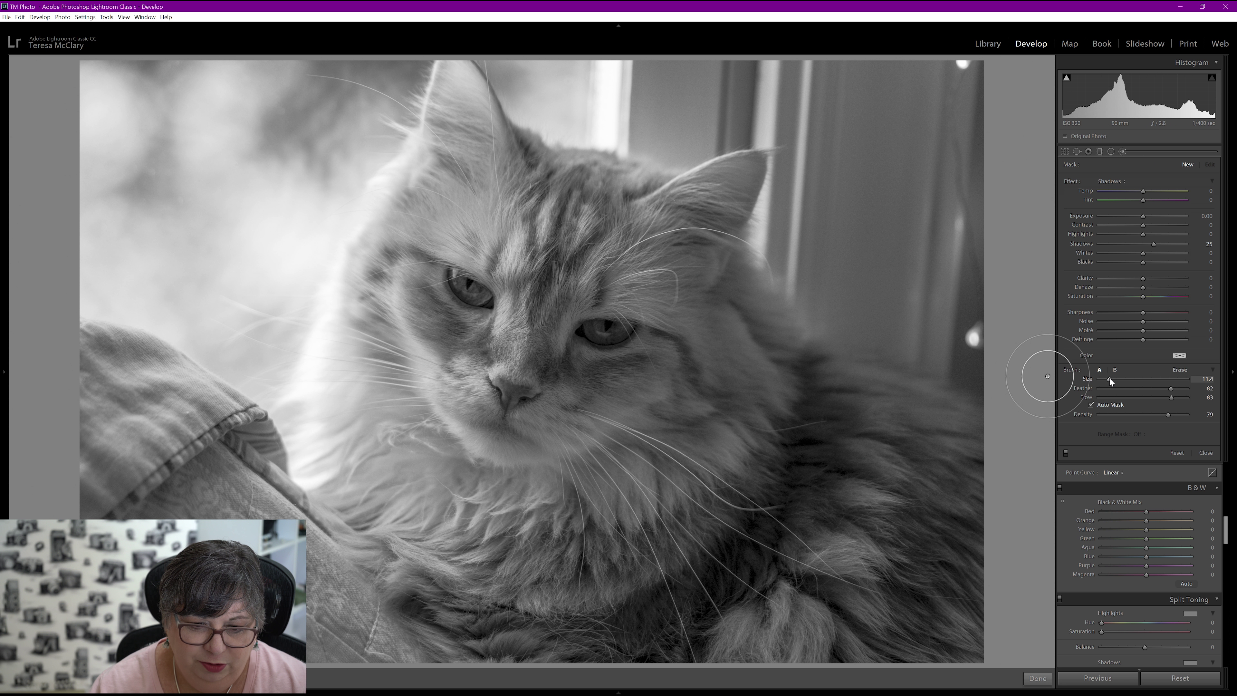
left_click_drag(1110, 379, 1102, 380)
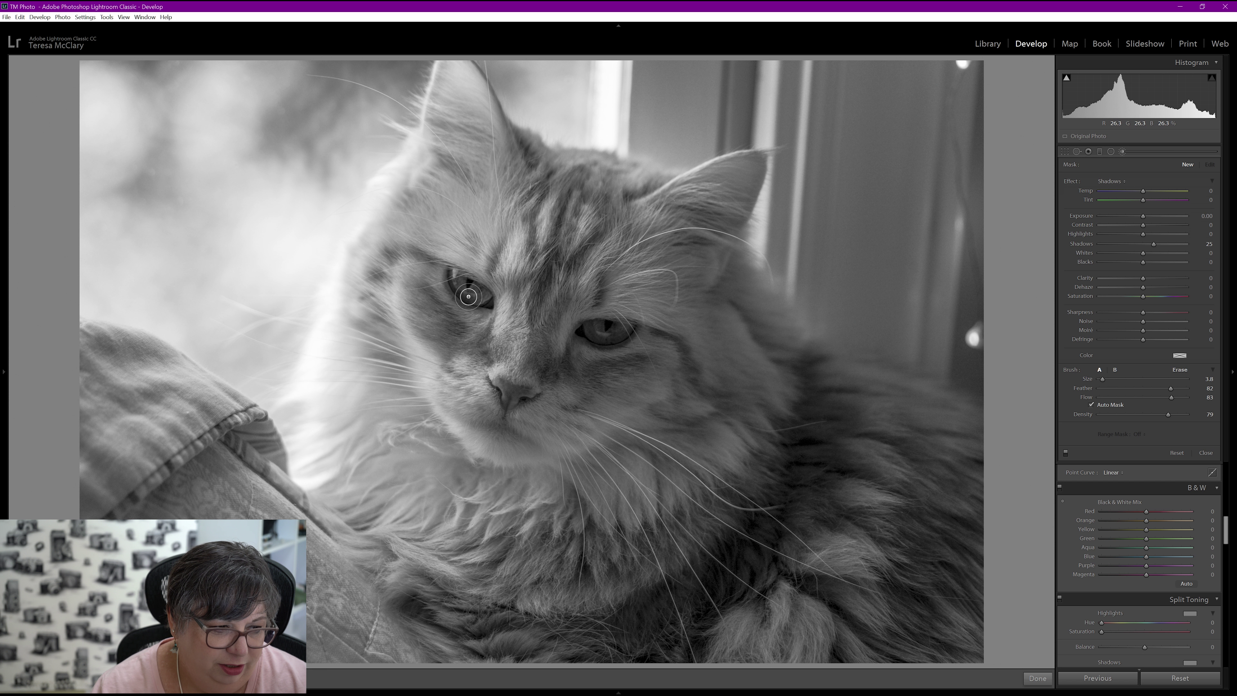
mouse_move(456, 278)
left_mouse_down()
mouse_move(503, 285)
mouse_move(470, 286)
mouse_move(478, 294)
mouse_move(464, 281)
mouse_move(484, 298)
mouse_move(473, 299)
mouse_move(457, 282)
left_mouse_up()
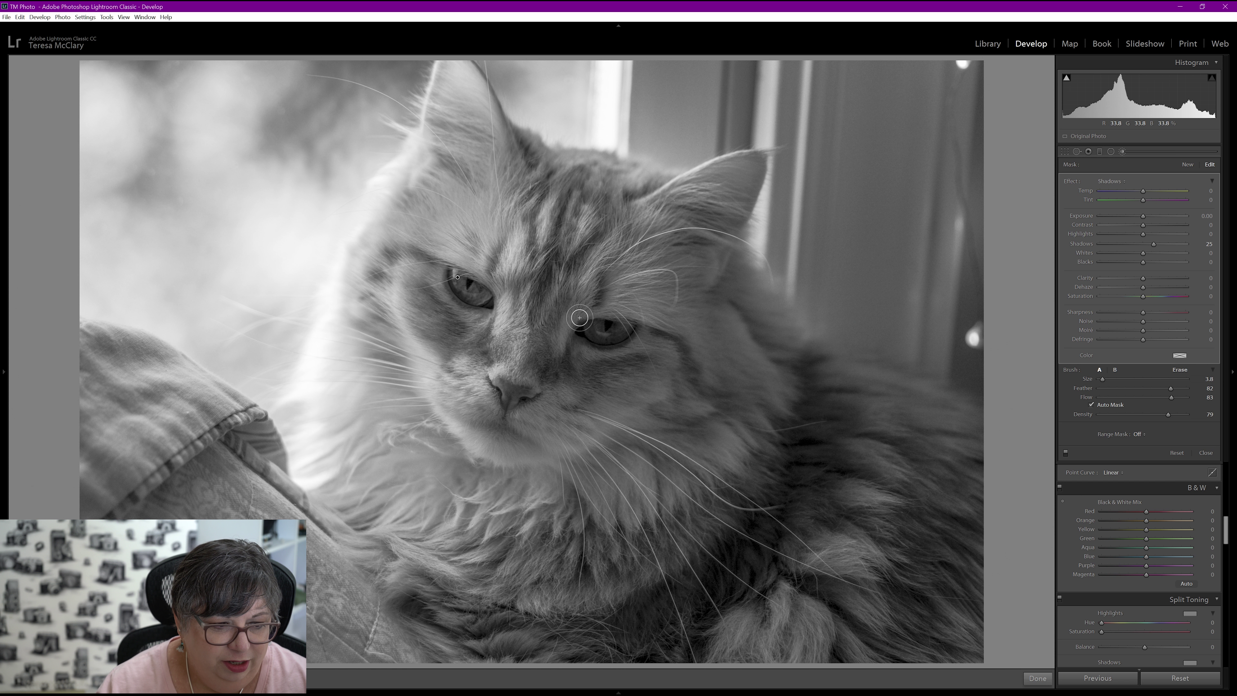
mouse_move(591, 328)
left_mouse_down()
mouse_move(623, 325)
mouse_move(591, 331)
mouse_move(608, 338)
left_mouse_up()
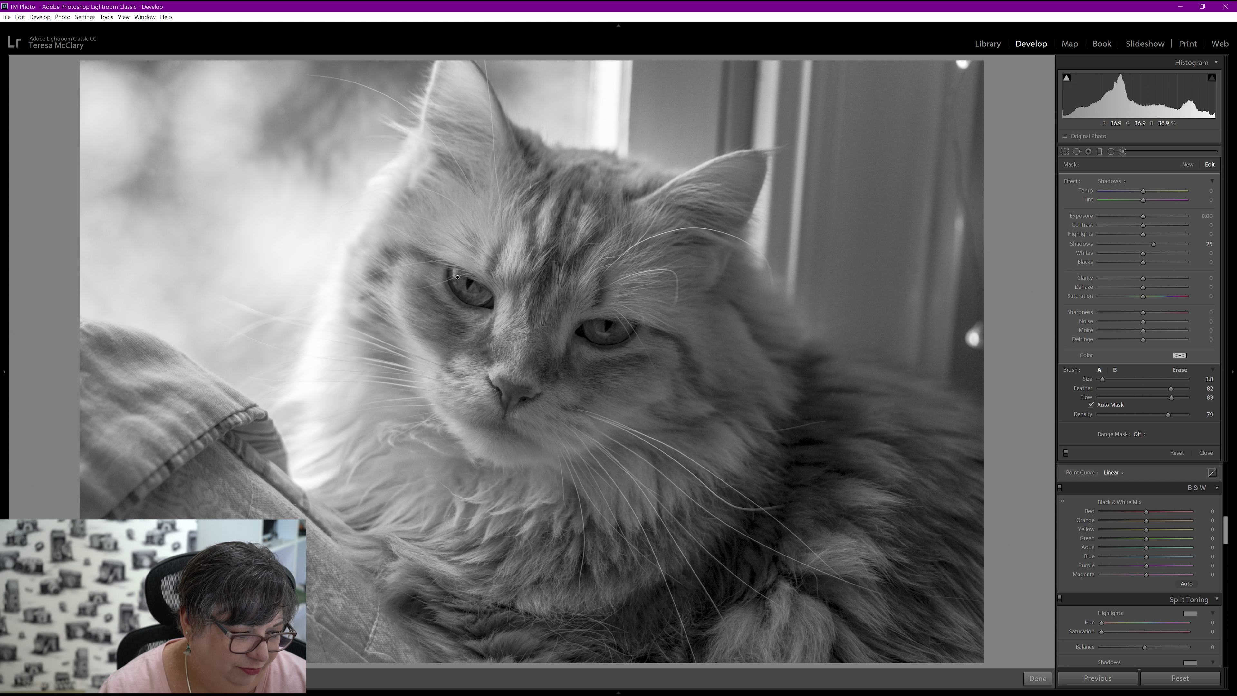
Step: With the red mask overlay shown, extend the brush mask over the rest of the left eye
key("o")
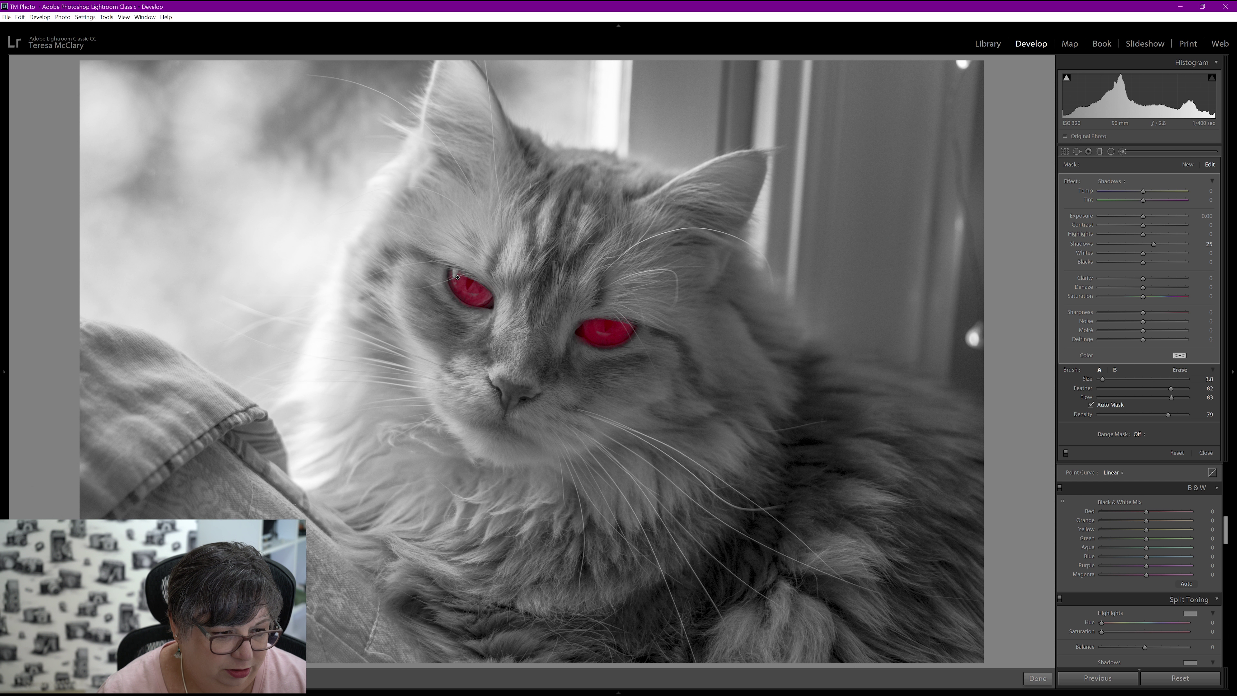
key("o")
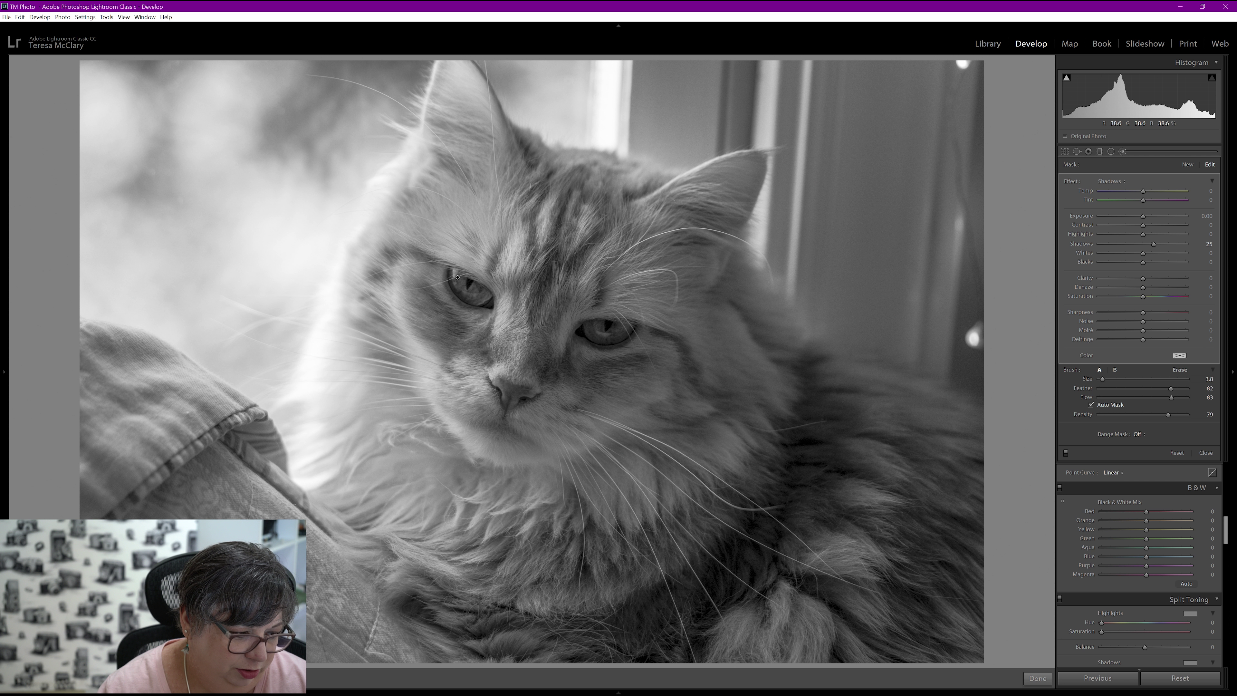
key("o")
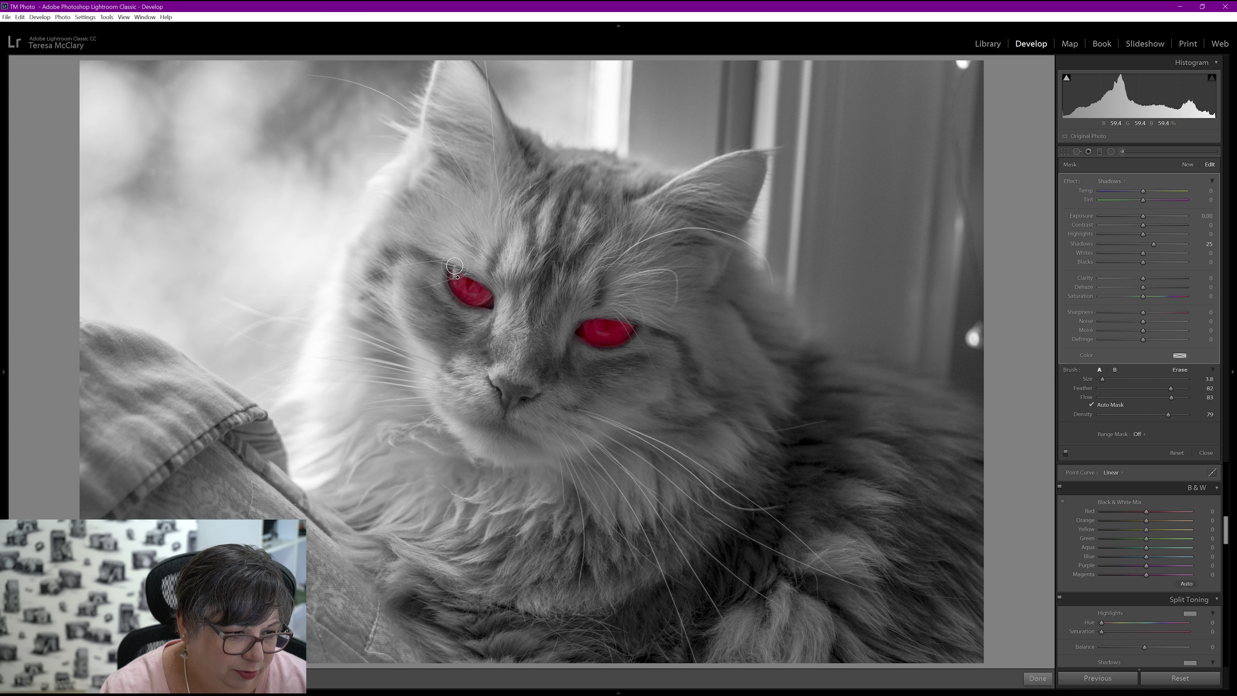
left_click_drag(451, 272, 486, 302)
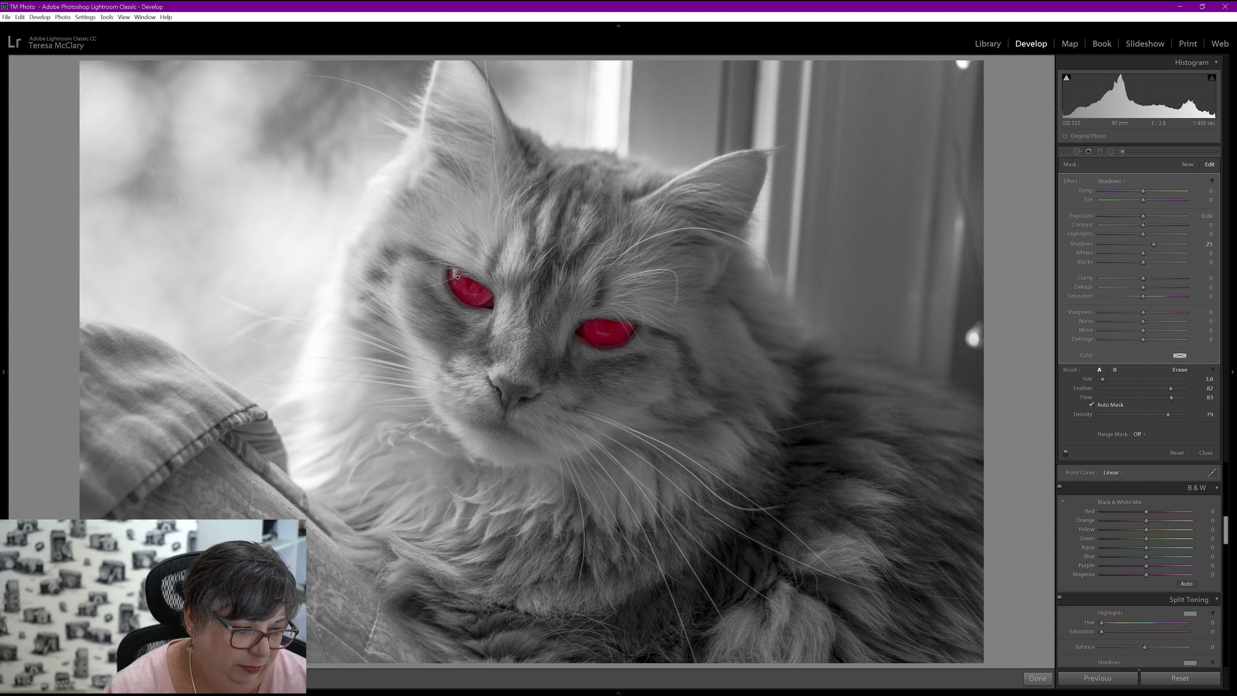
Step: Set the eye brush to Exposure +0.58, Shadows +49, Clarity +7 and Contrast 0
key("o")
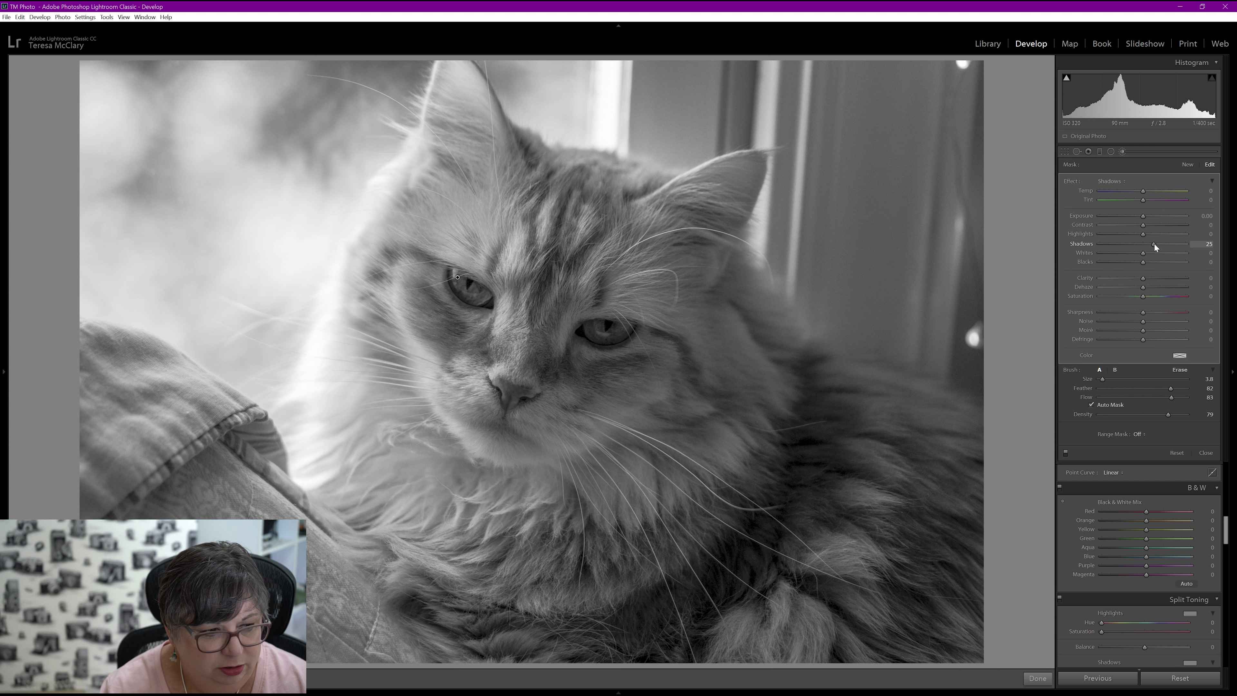
left_click_drag(1172, 241, 1160, 246)
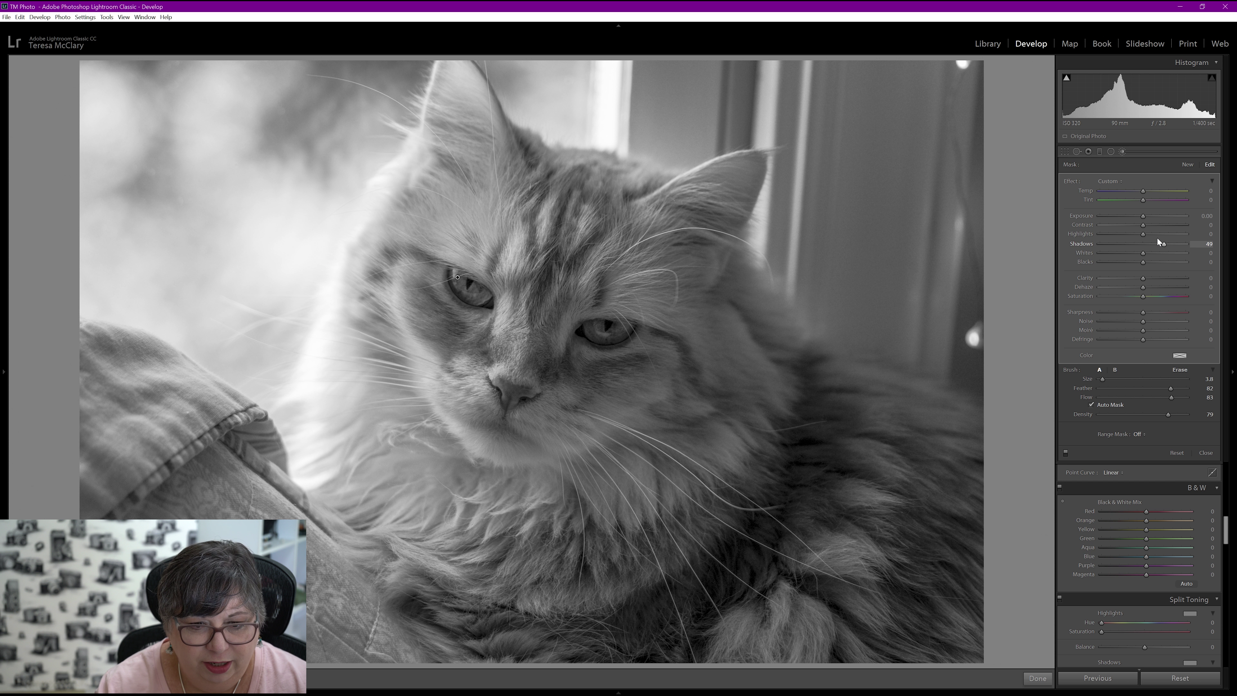
left_click_drag(1144, 216, 1146, 216)
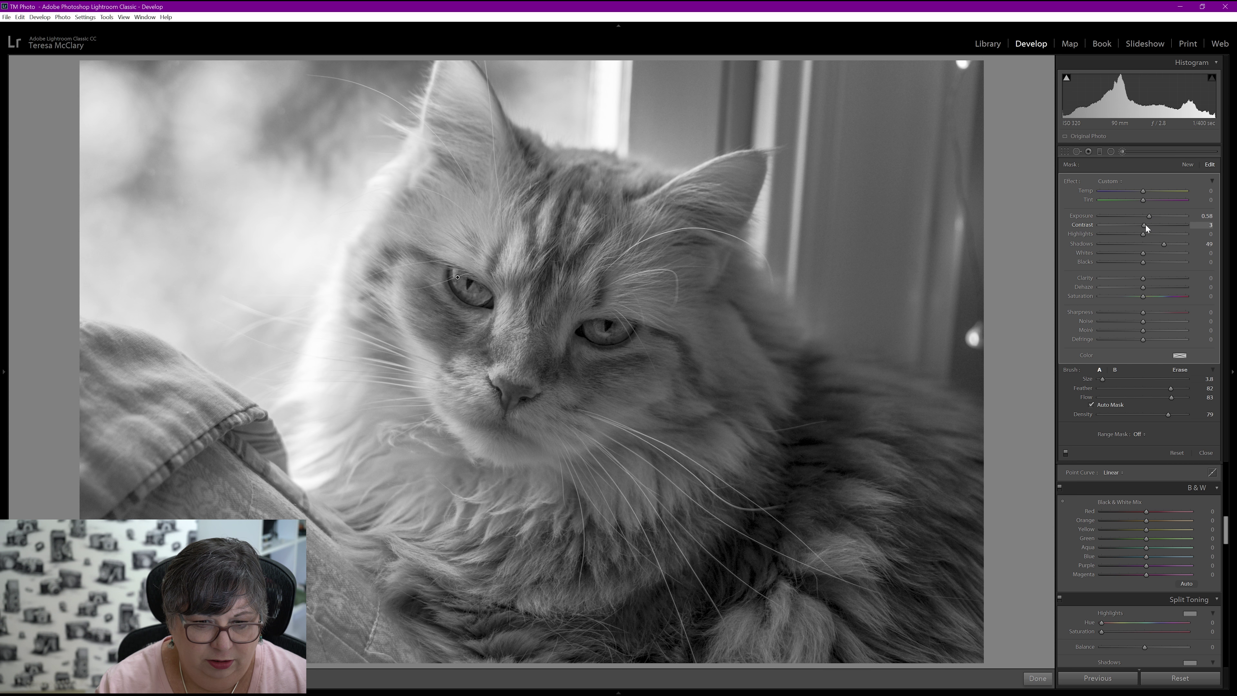
left_click(1203, 224)
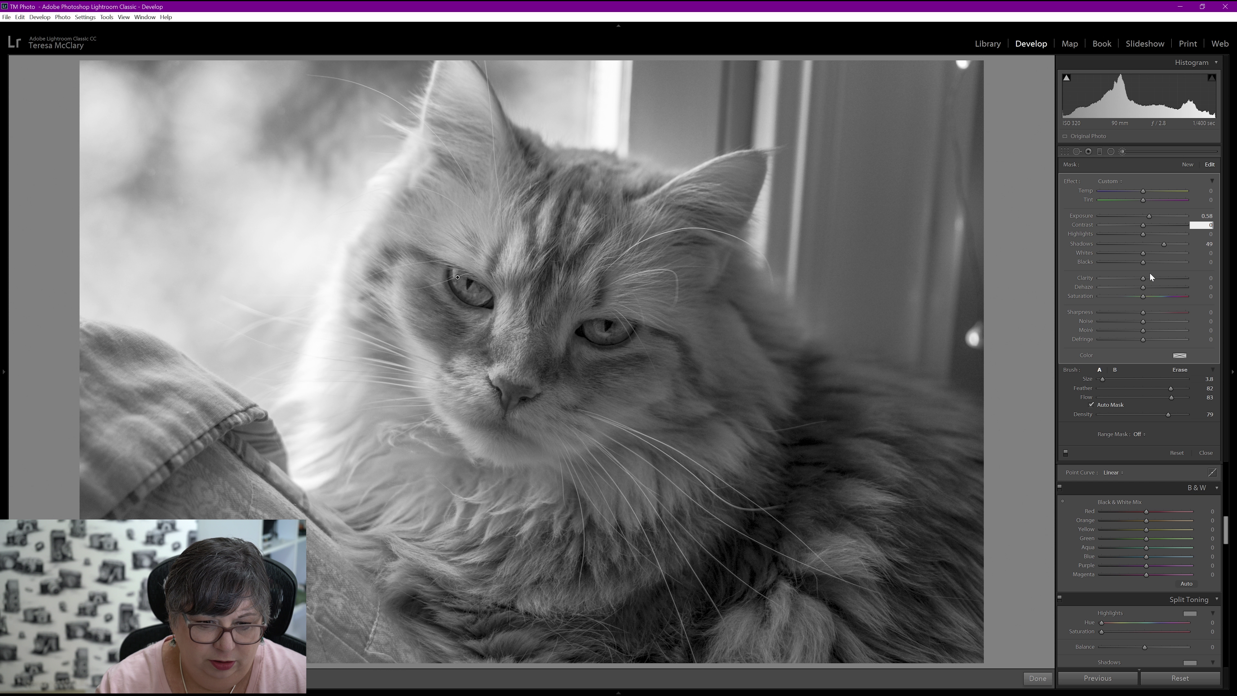
left_click(1143, 279)
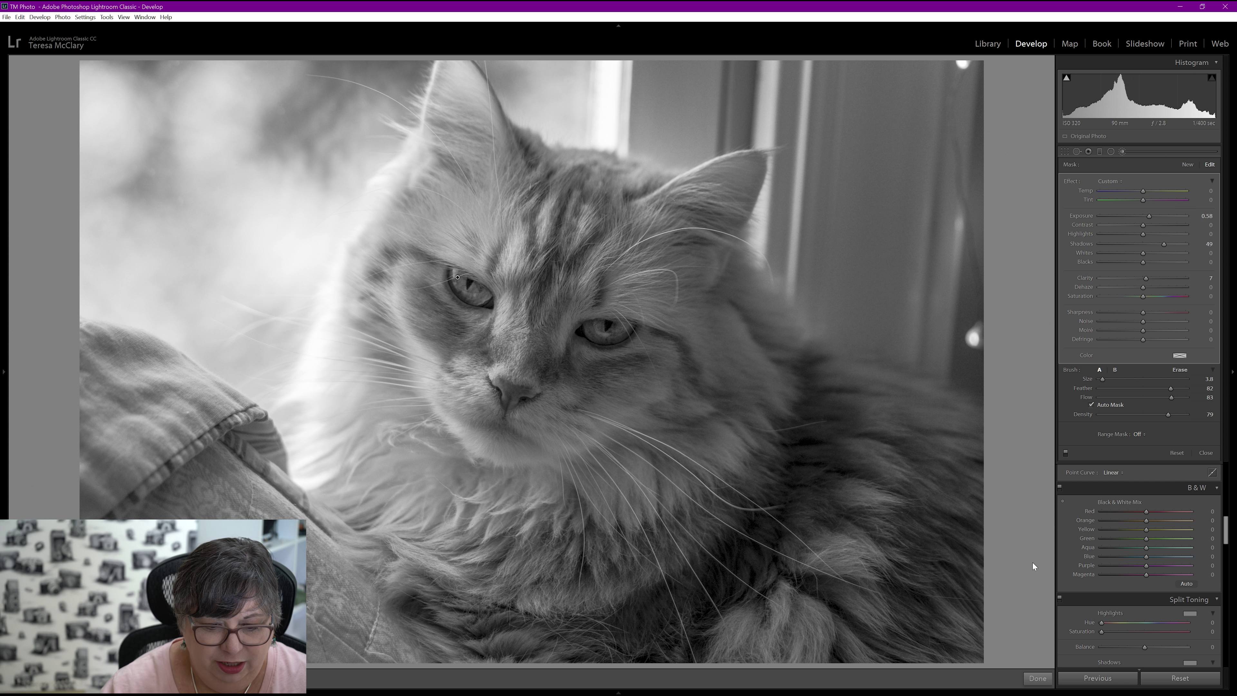
Step: Close the eye brush, cancel the Smart Preview prompt, and scroll down to the Detail panel
left_click(1038, 678)
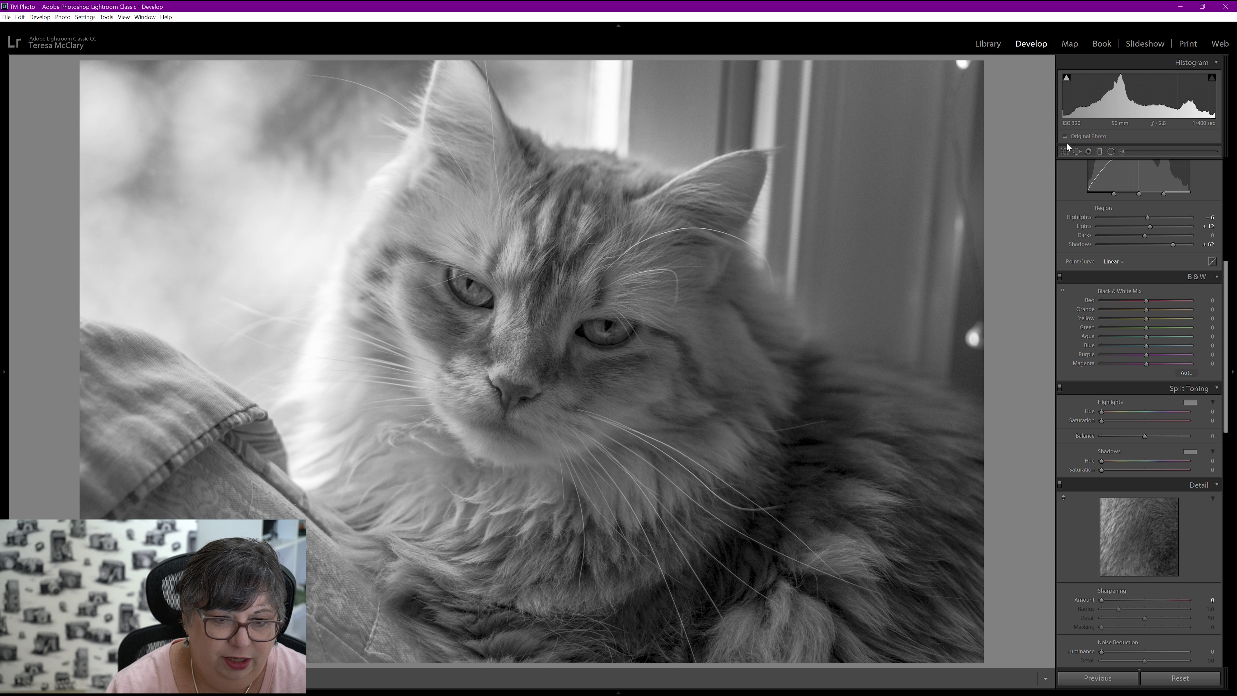
left_click(1075, 133)
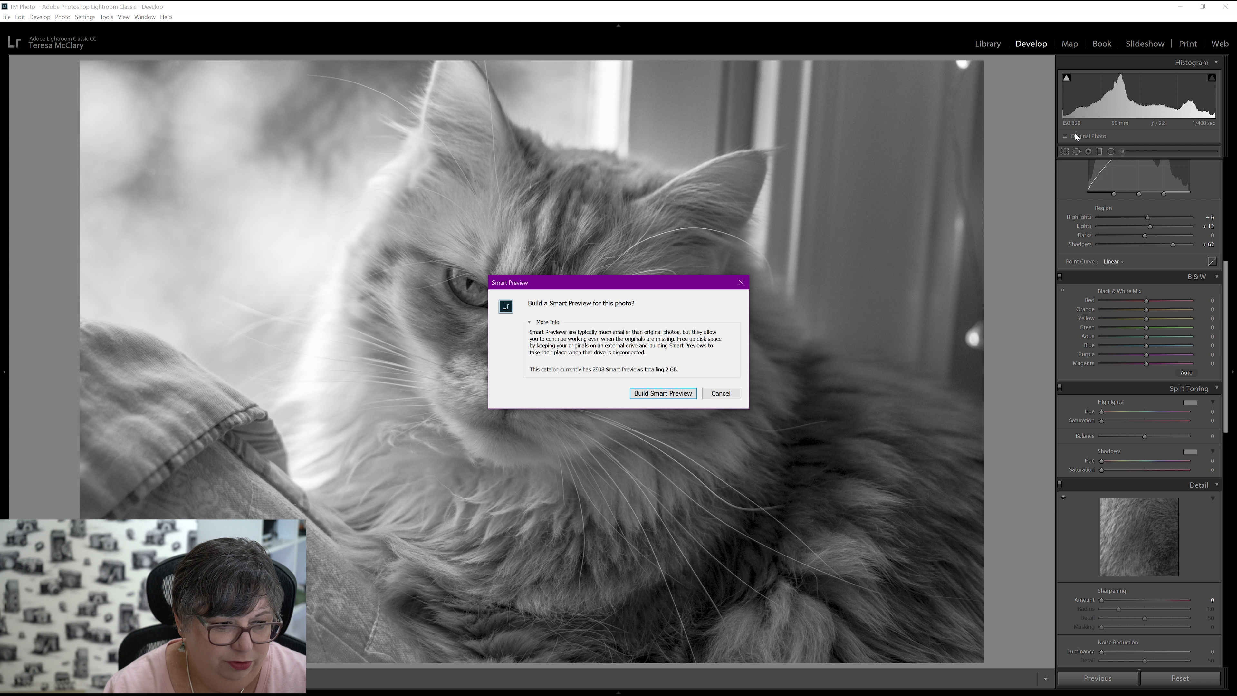
left_click(722, 394)
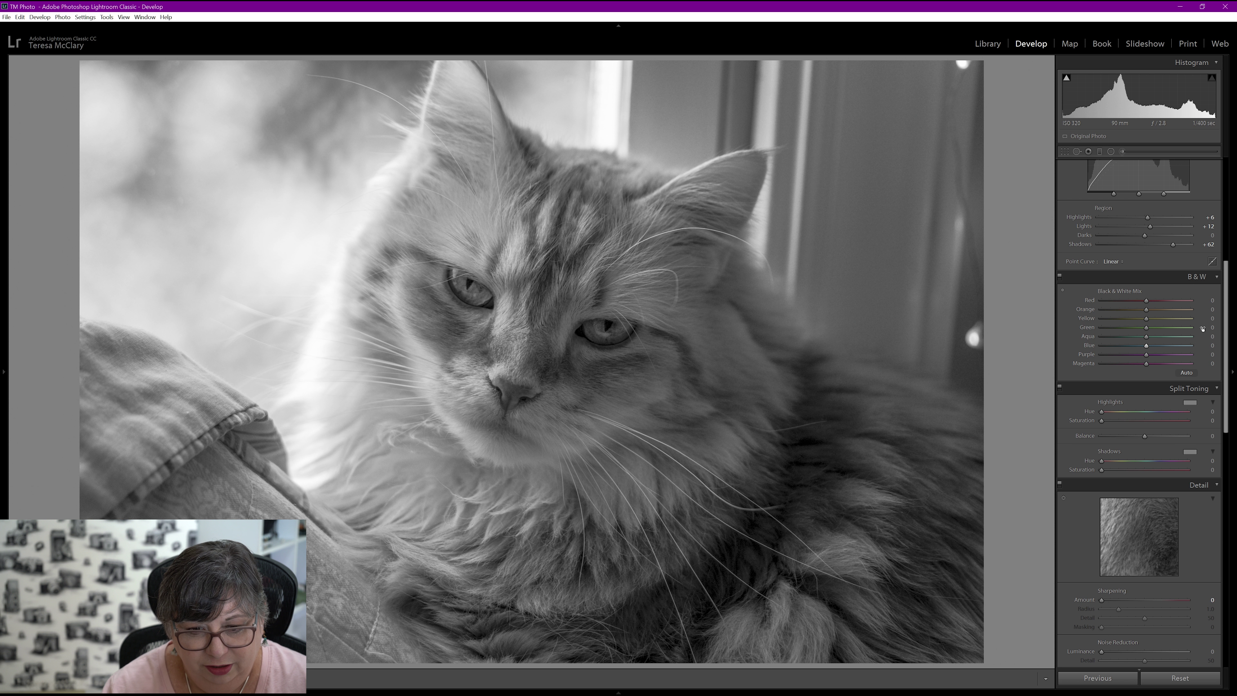
left_click_drag(1225, 330, 1216, 423)
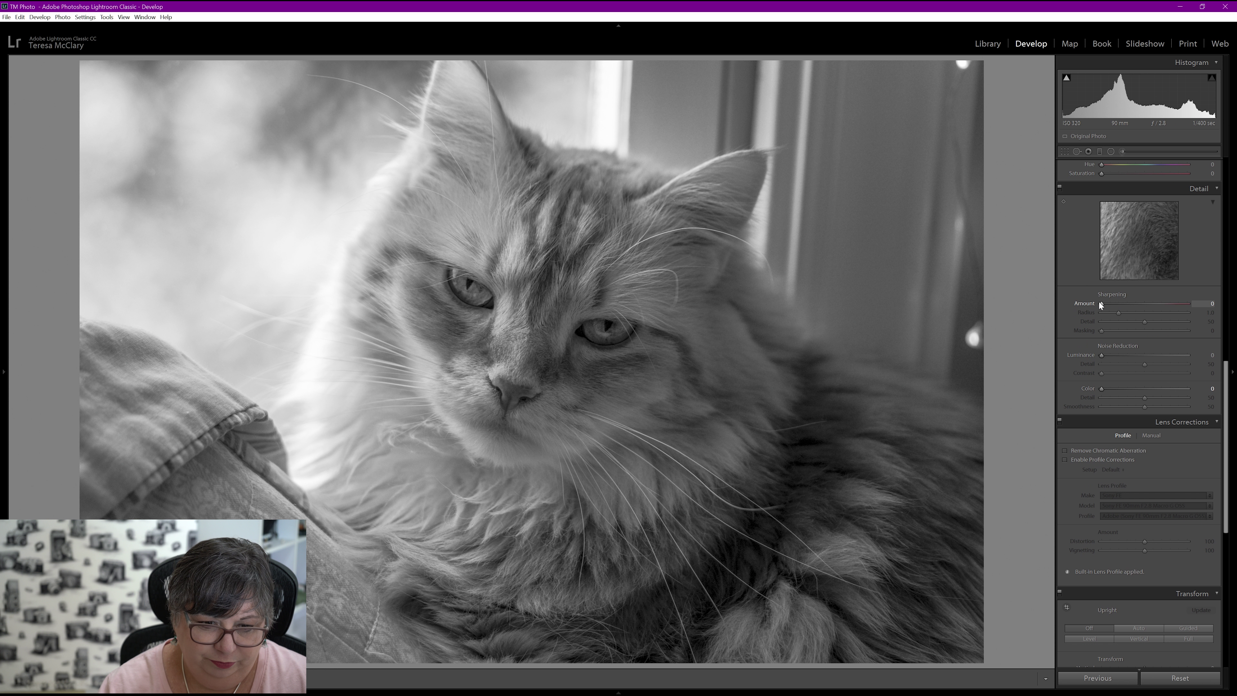
Step: Sharpen with Amount 61, Radius 1.3, Detail 50 and Masking 77
left_click_drag(1103, 304, 1103, 303)
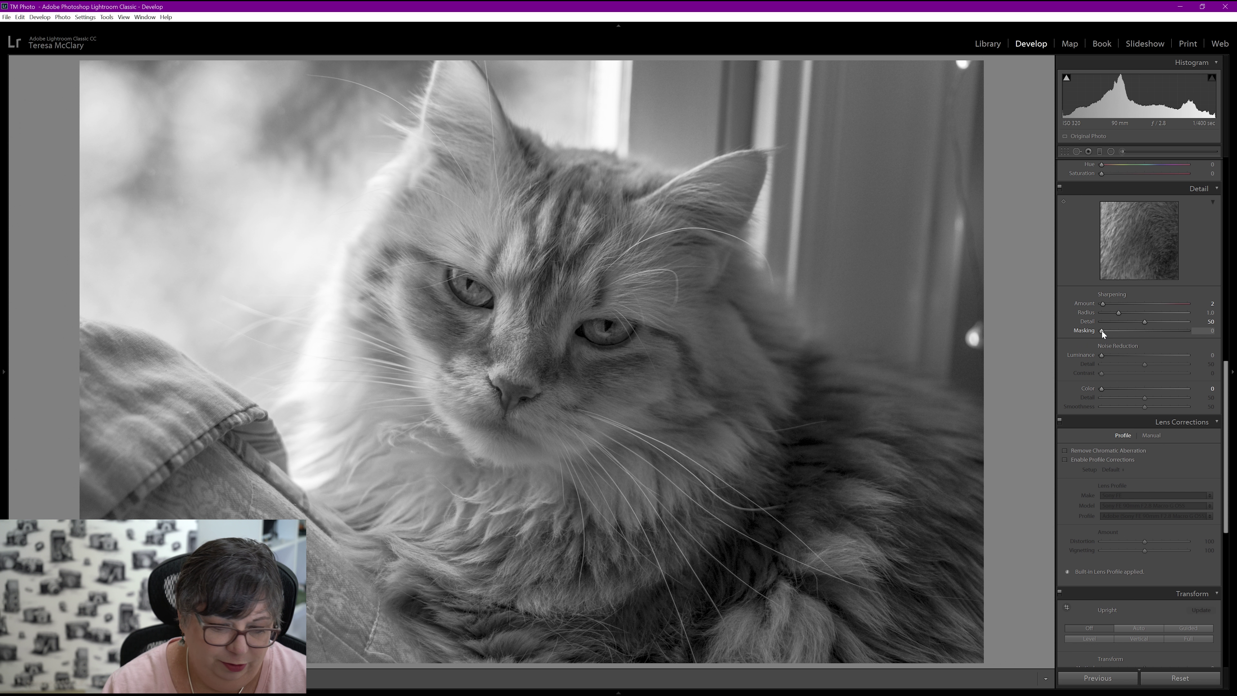
left_click_drag(1102, 331, 1167, 336)
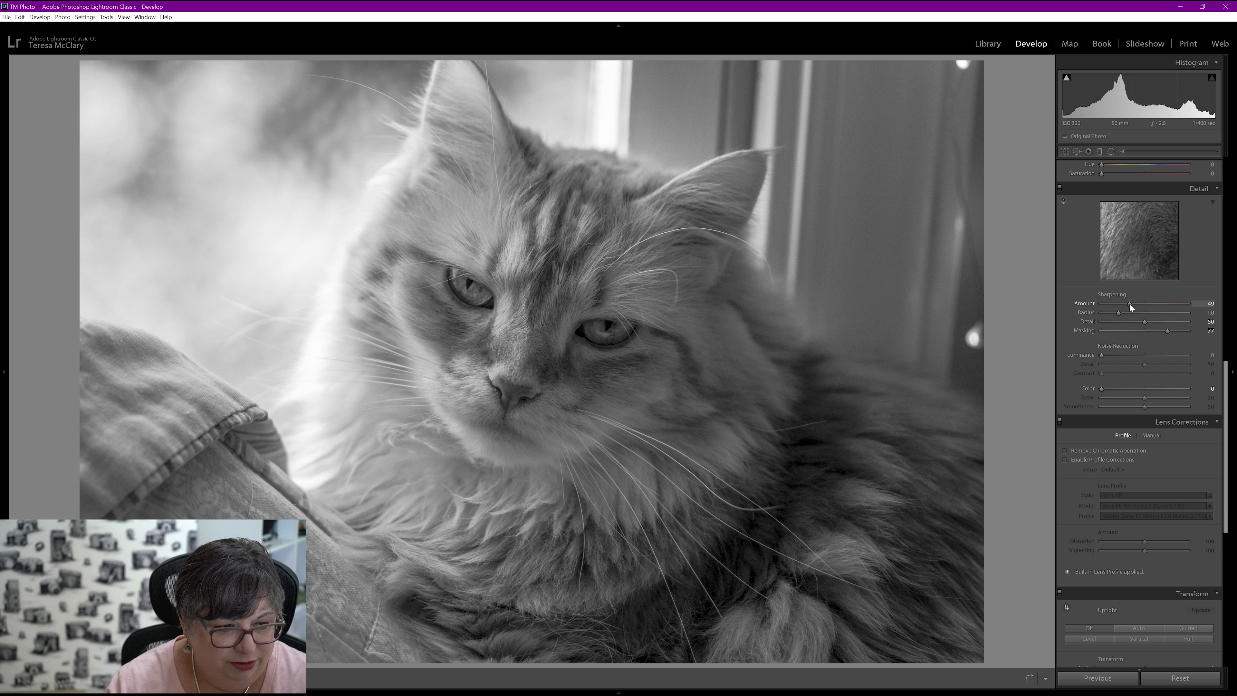
left_click_drag(1121, 312, 1130, 312)
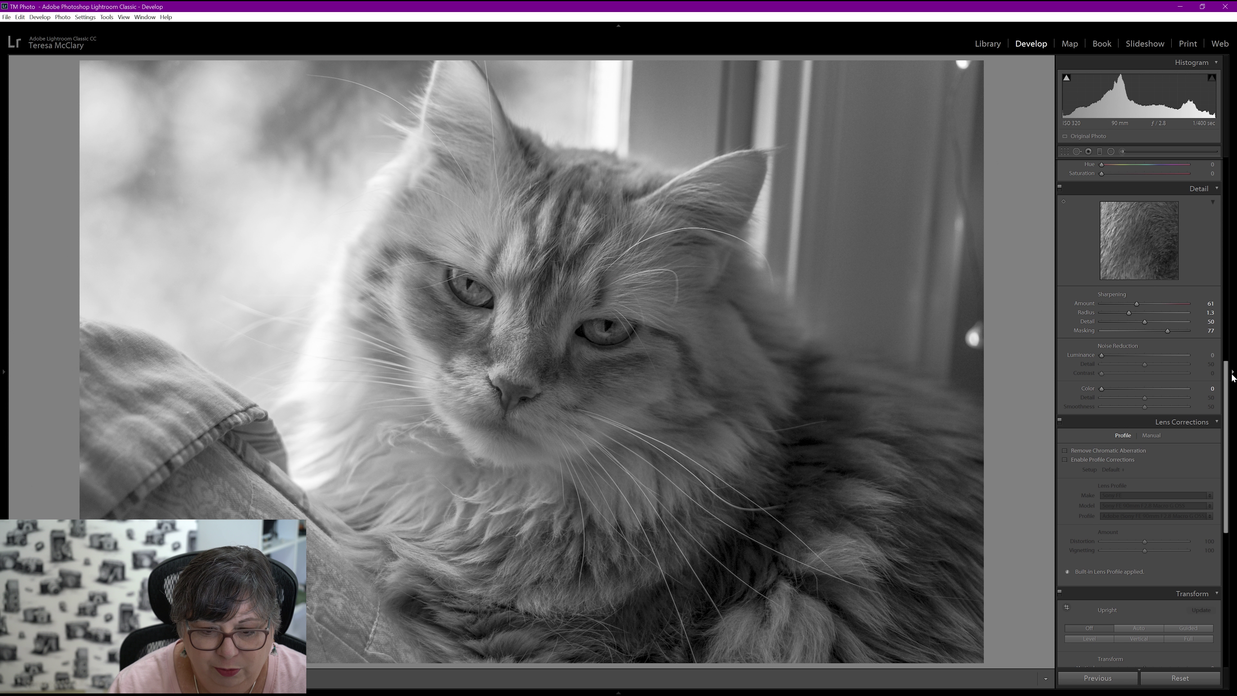
left_click_drag(1228, 378, 1218, 445)
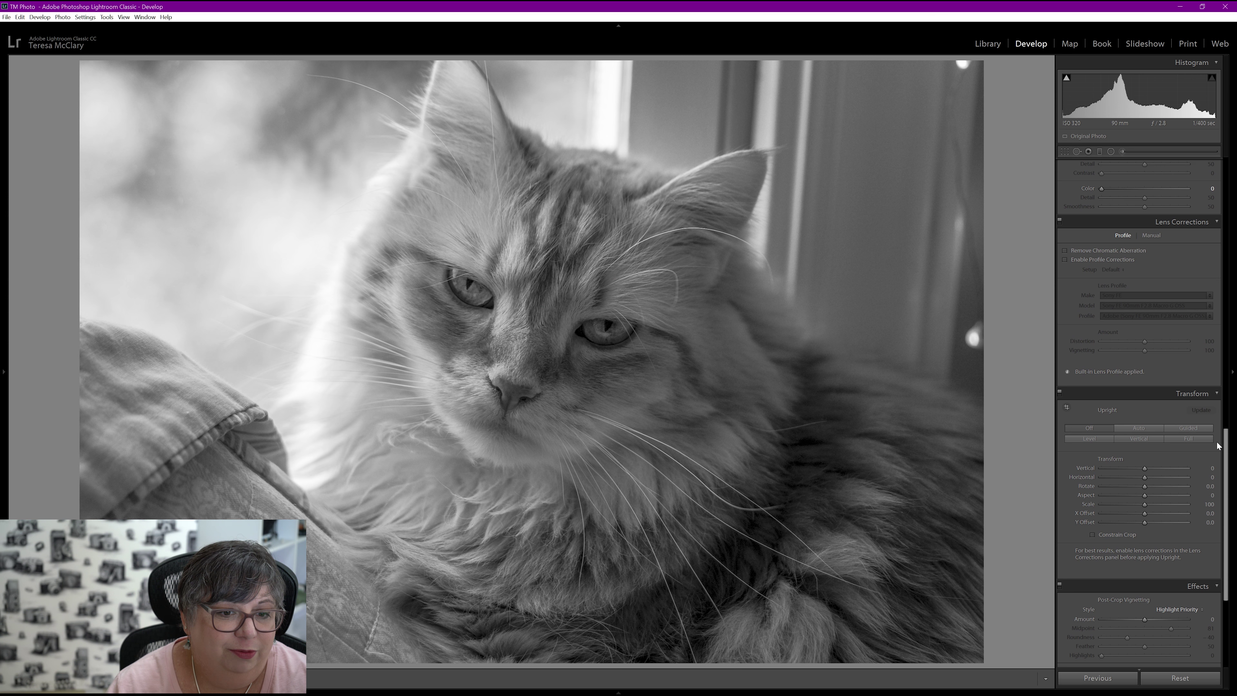
Step: Try Auto and manual straightening in the Crop tool, then back out of the tilt
scroll(1140, 355, "up", 3)
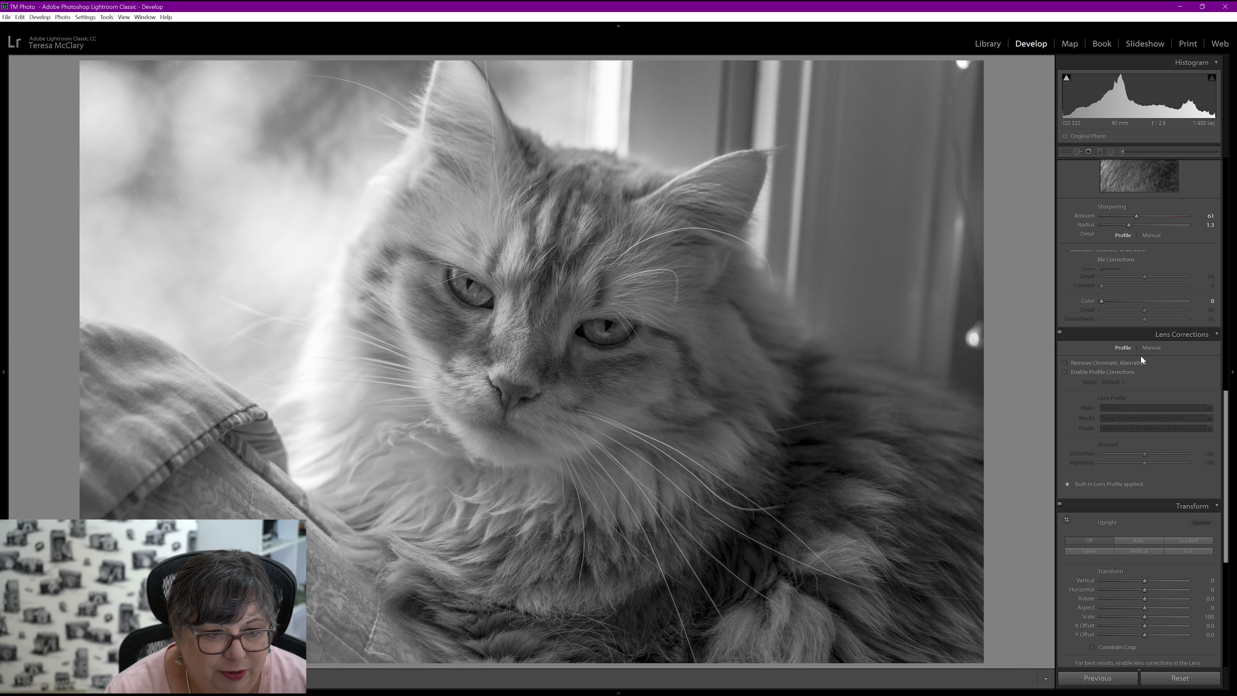
left_click_drag(1224, 425, 1188, 159)
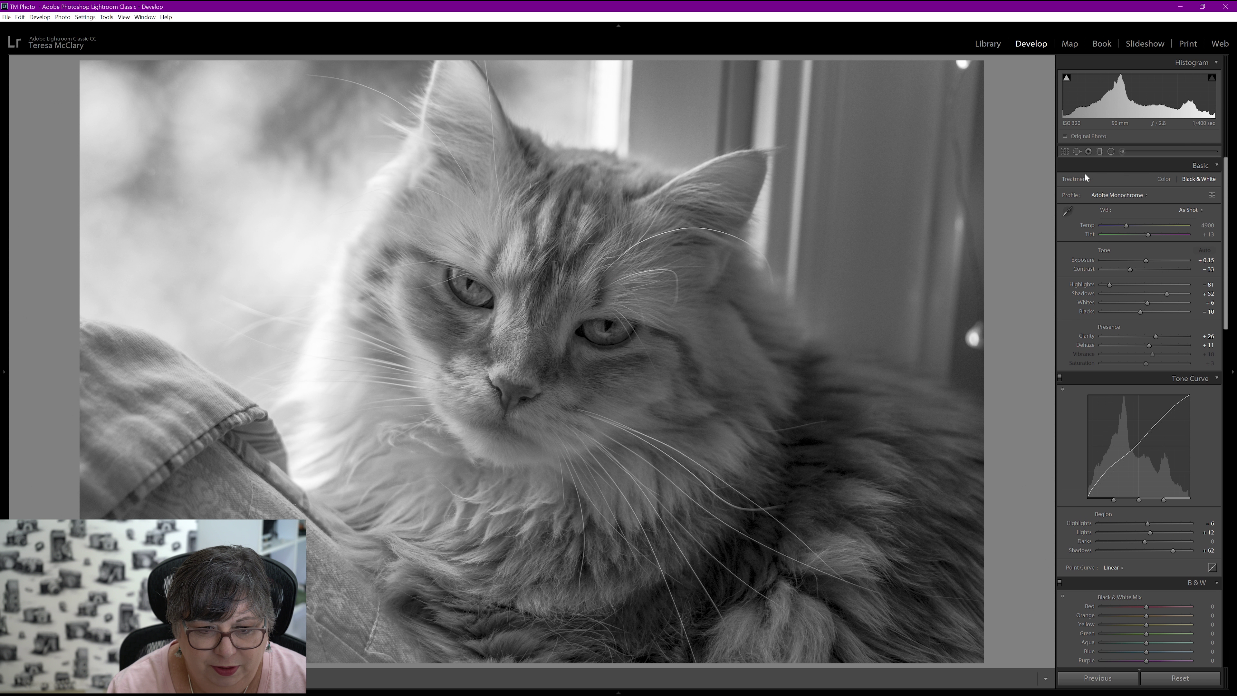
left_click(1065, 152)
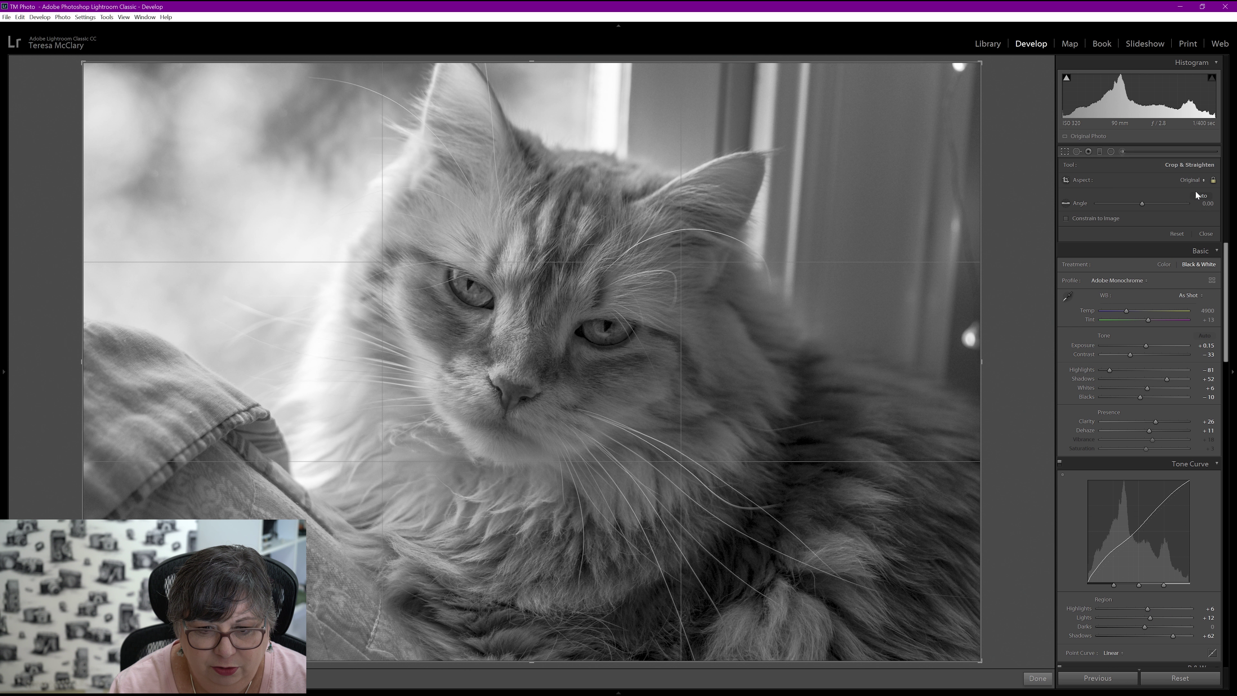
left_click(1198, 194)
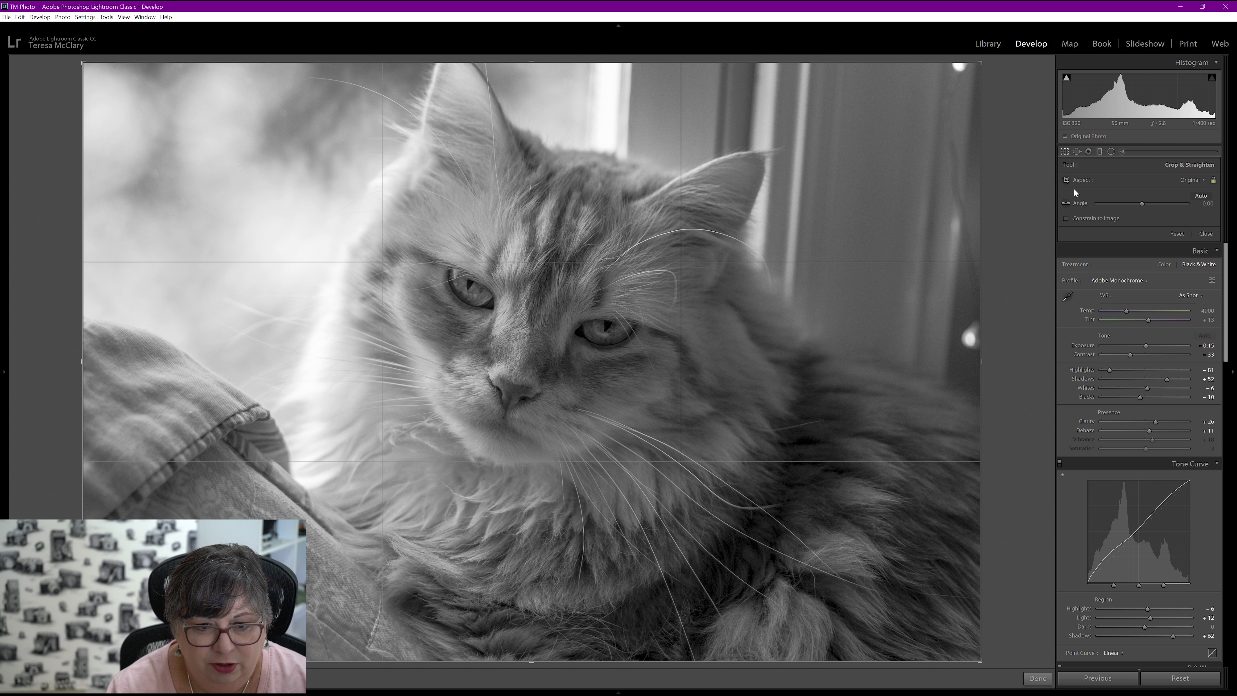
left_click(1066, 203)
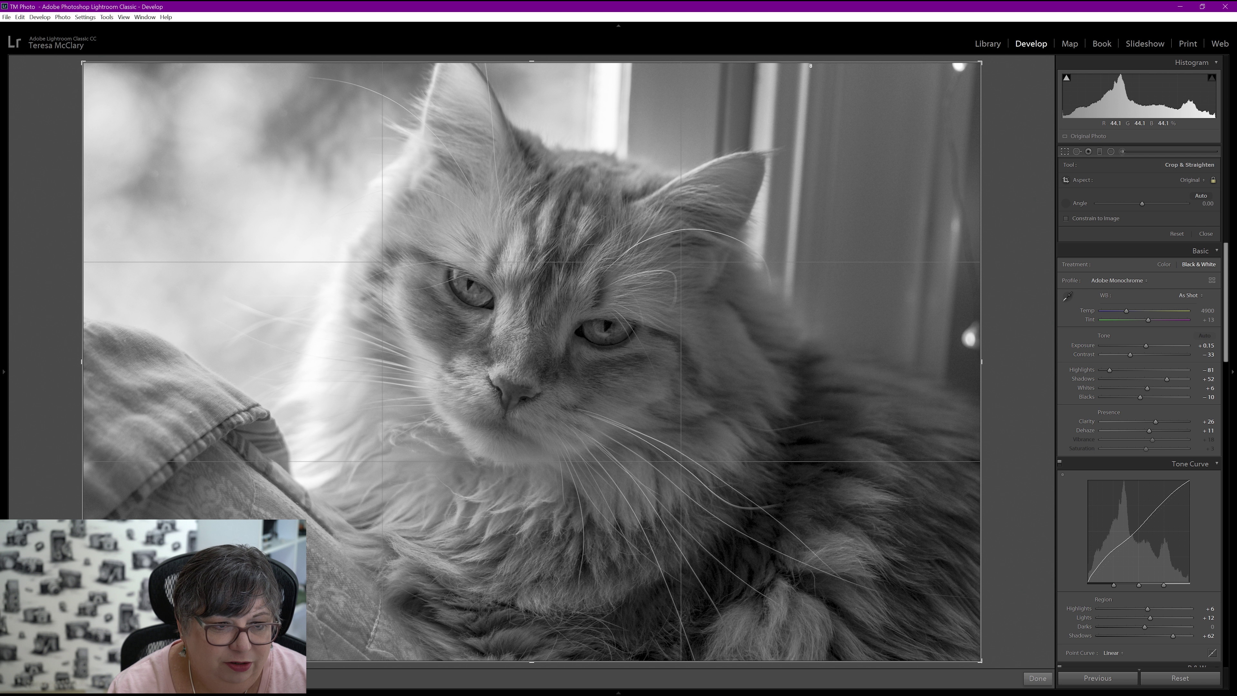
mouse_move(811, 65)
left_mouse_down()
mouse_move(810, 212)
mouse_move(789, 311)
left_mouse_up()
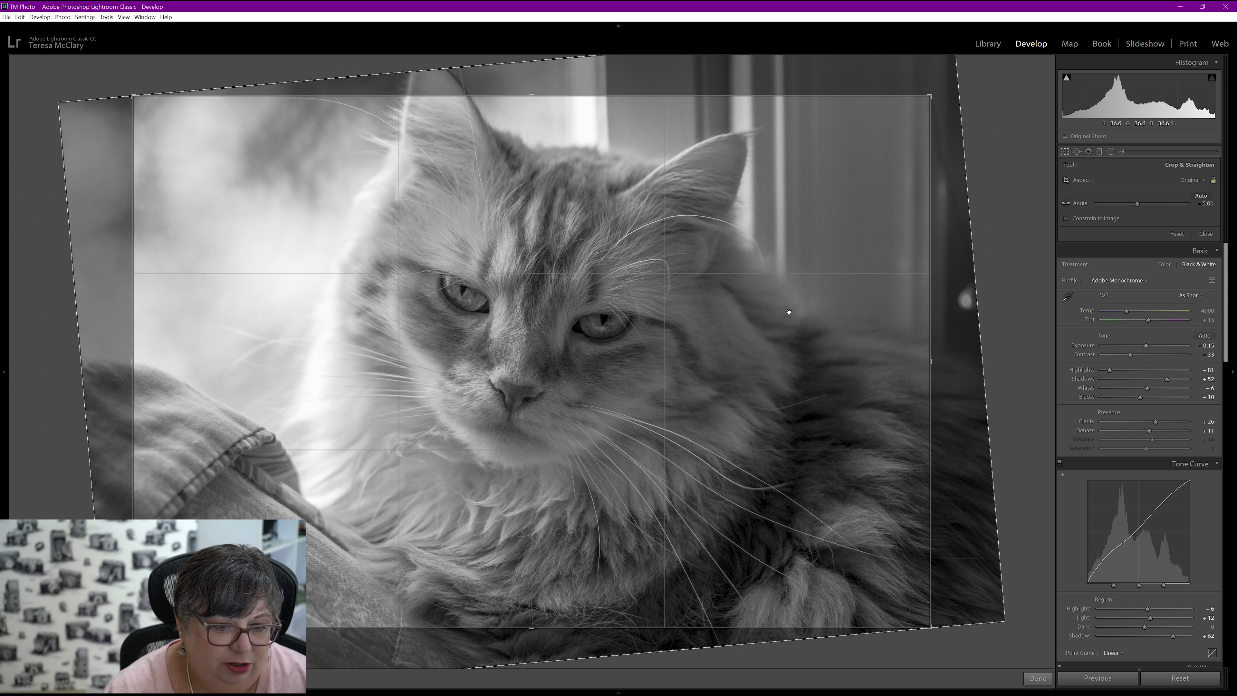
key("Return")
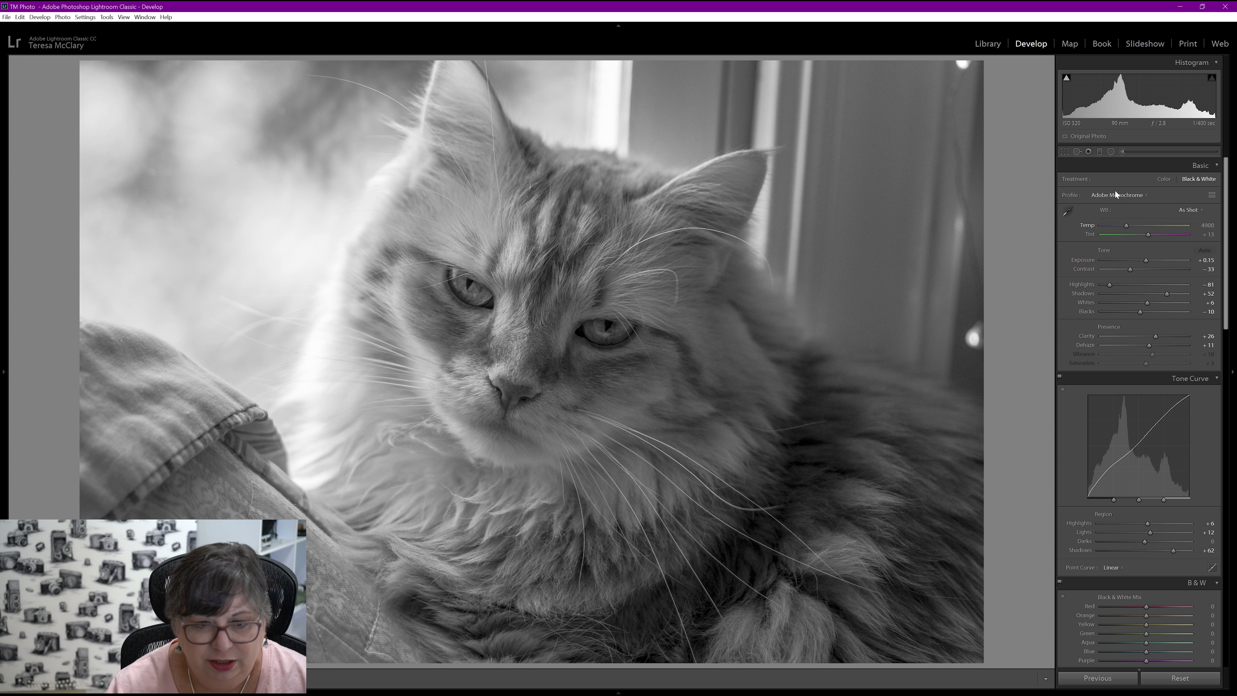
Step: Close the crop tool with the photo uncropped and scroll down to the Effects panel
left_click(1064, 151)
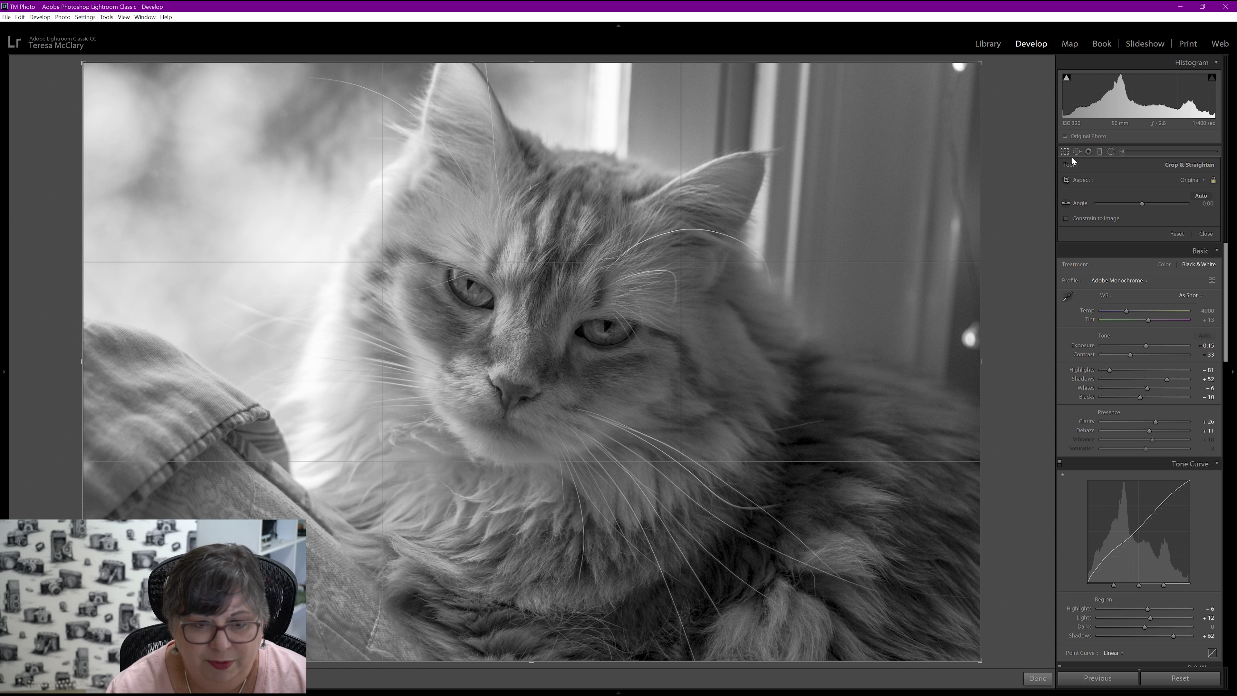
left_click(1064, 152)
scroll(1228, 271, "down", 1)
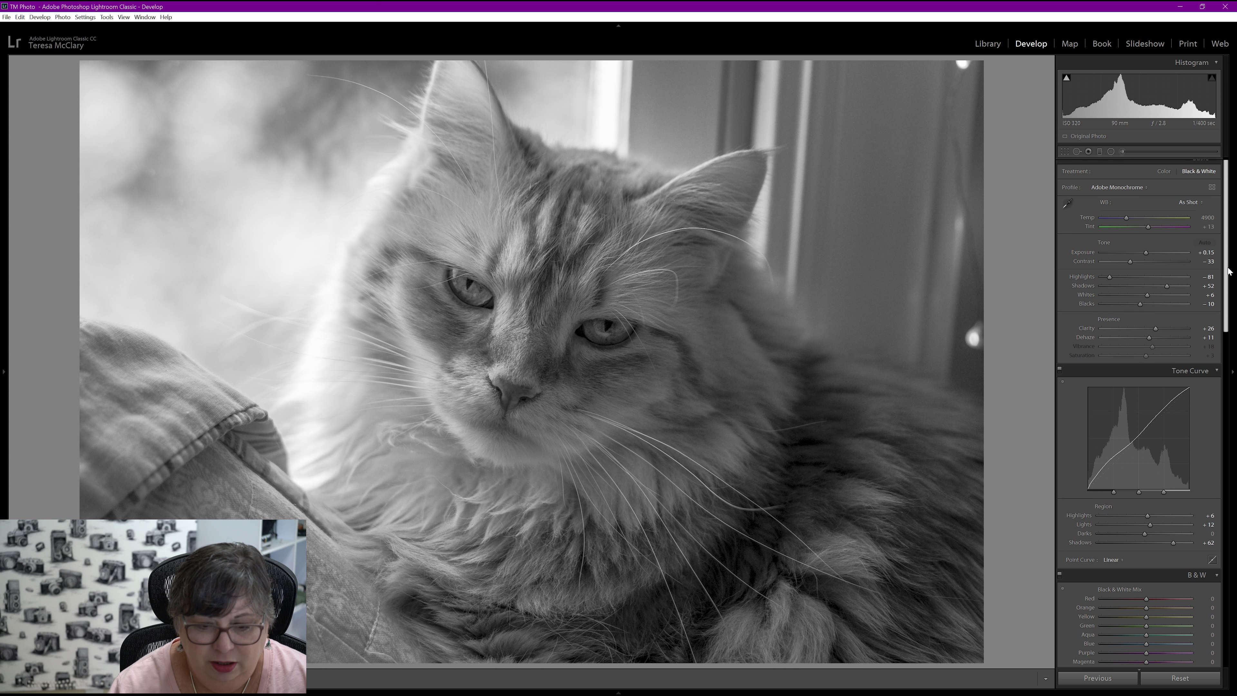
scroll(1228, 271, "down", 15)
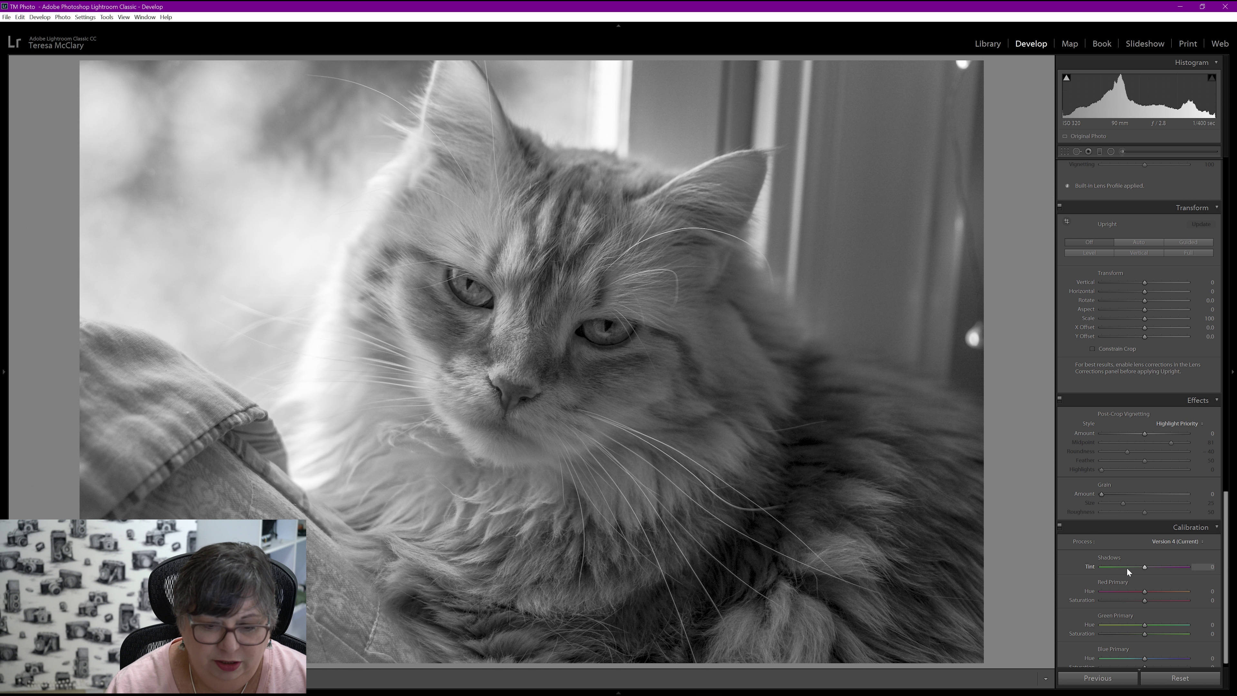
Step: Add a dark post-crop vignette: Amount −26, Feather 71, Roundness reduced toward a rectangular shape
mouse_move(1145, 434)
left_mouse_down()
mouse_move(1081, 450)
mouse_move(1170, 442)
mouse_move(1134, 443)
mouse_move(1153, 441)
left_mouse_up()
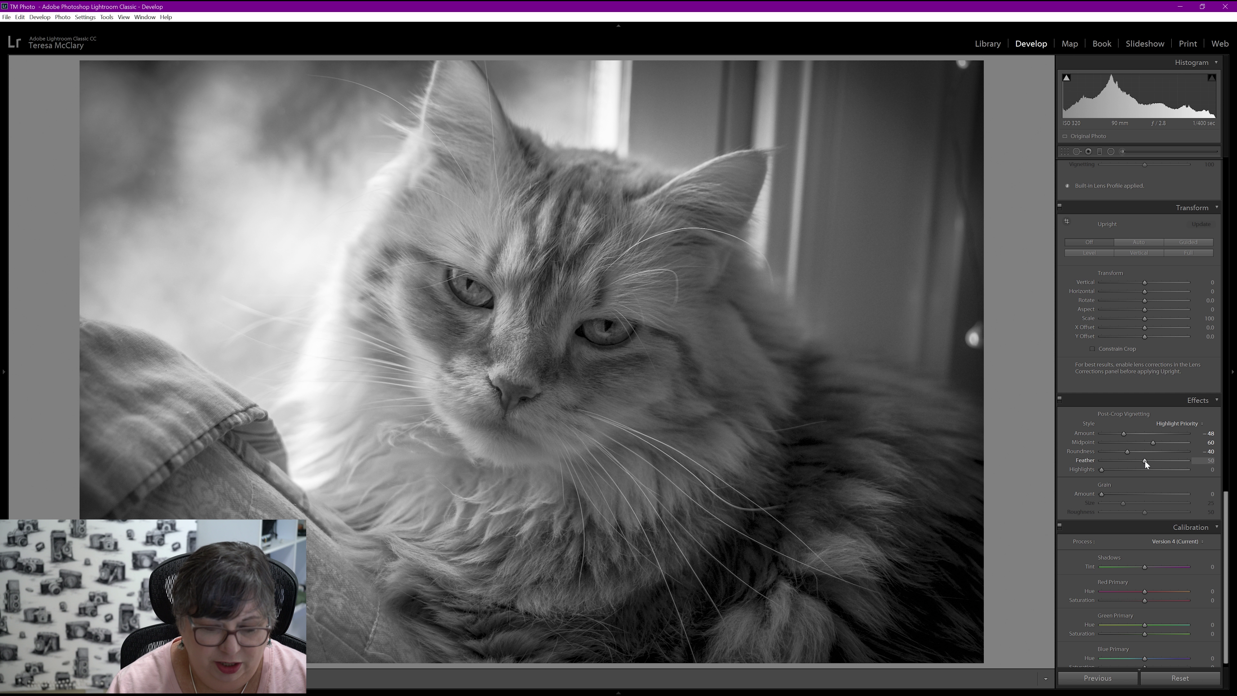
left_click_drag(1145, 461, 1163, 453)
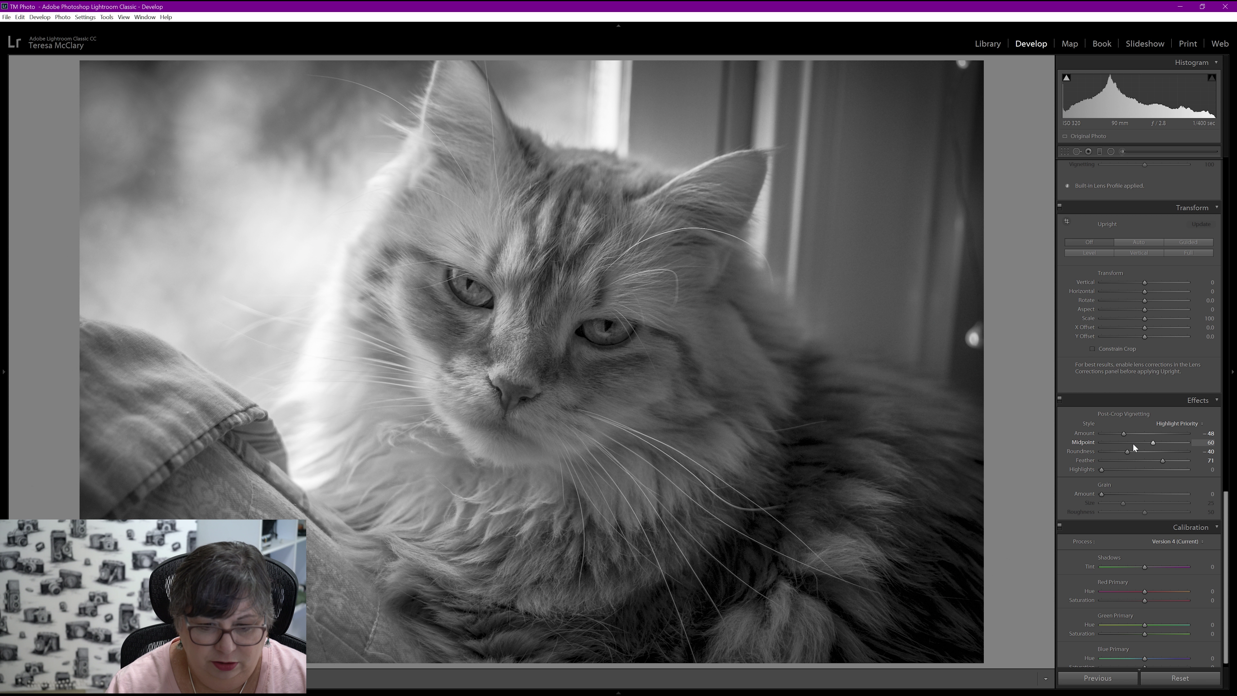
mouse_move(1135, 450)
left_mouse_down()
mouse_move(1113, 446)
mouse_move(1136, 433)
left_mouse_up()
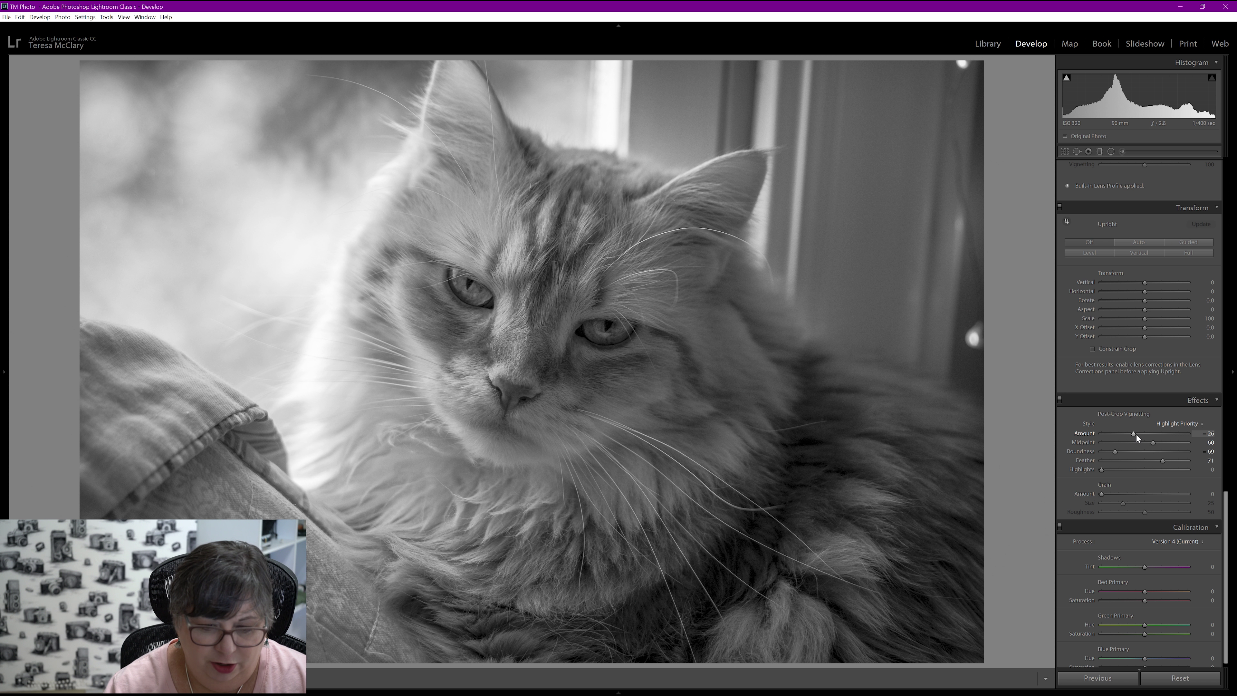